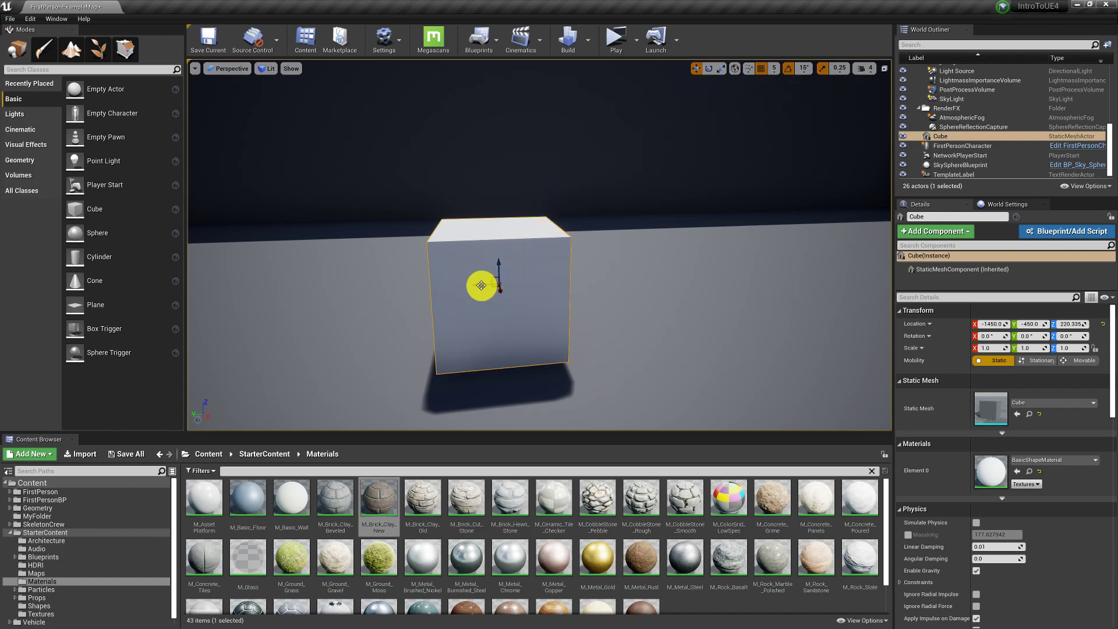
# Try moving the cube along its Y axis and rotating it with the Rotate tool, undoing each change.
pyautogui.moveTo(482, 285); pyautogui.dragTo(716, 275)
pyautogui.hotkey('ctrl', 'z')
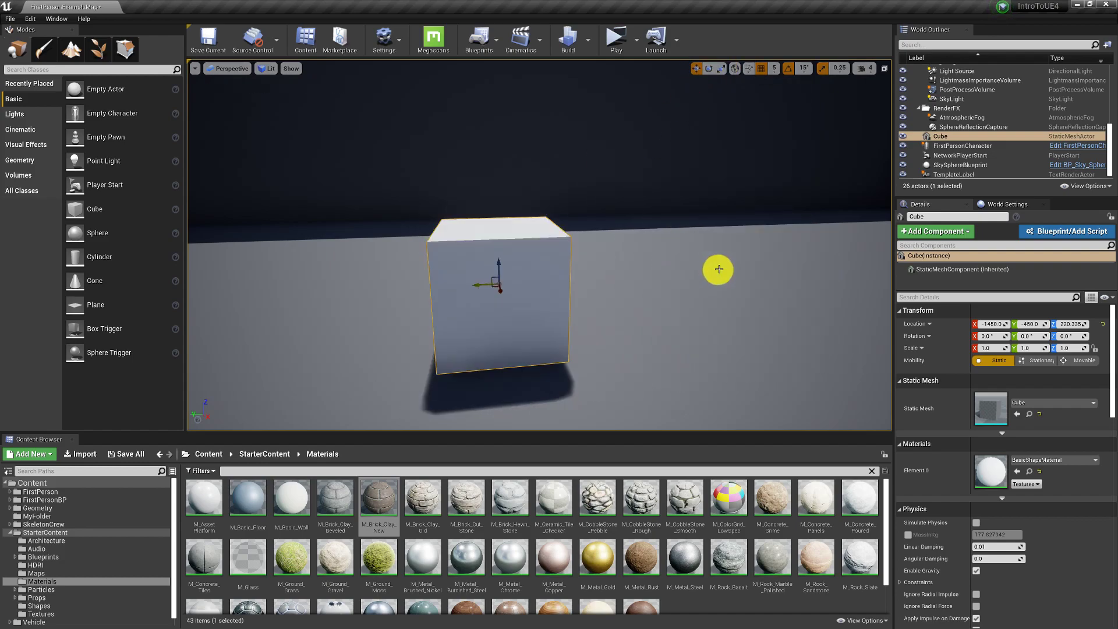
pyautogui.click(709, 68)
pyautogui.moveTo(499, 268); pyautogui.dragTo(525, 362)
pyautogui.hotkey('ctrl', 'z')
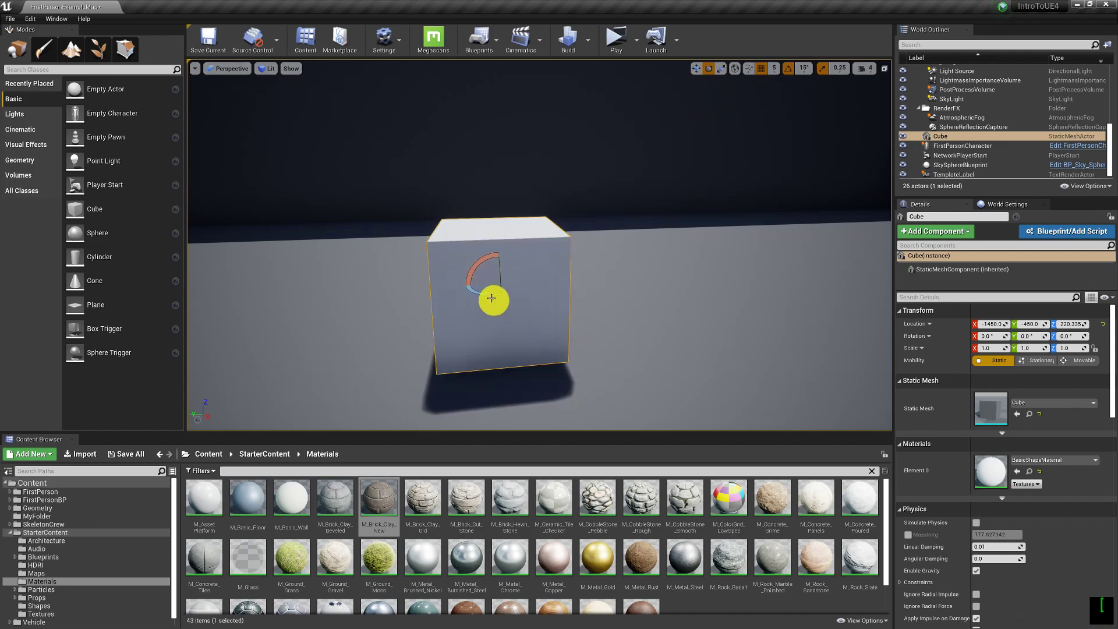
# Try rotating the cube around its X axis with the rotation gizmo, undoing each trial rotation.
pyautogui.moveTo(490, 340)
pyautogui.mouseDown(button='right')
pyautogui.moveTo(557, 332)
pyautogui.moveTo(485, 337)
pyautogui.mouseUp(button='right')
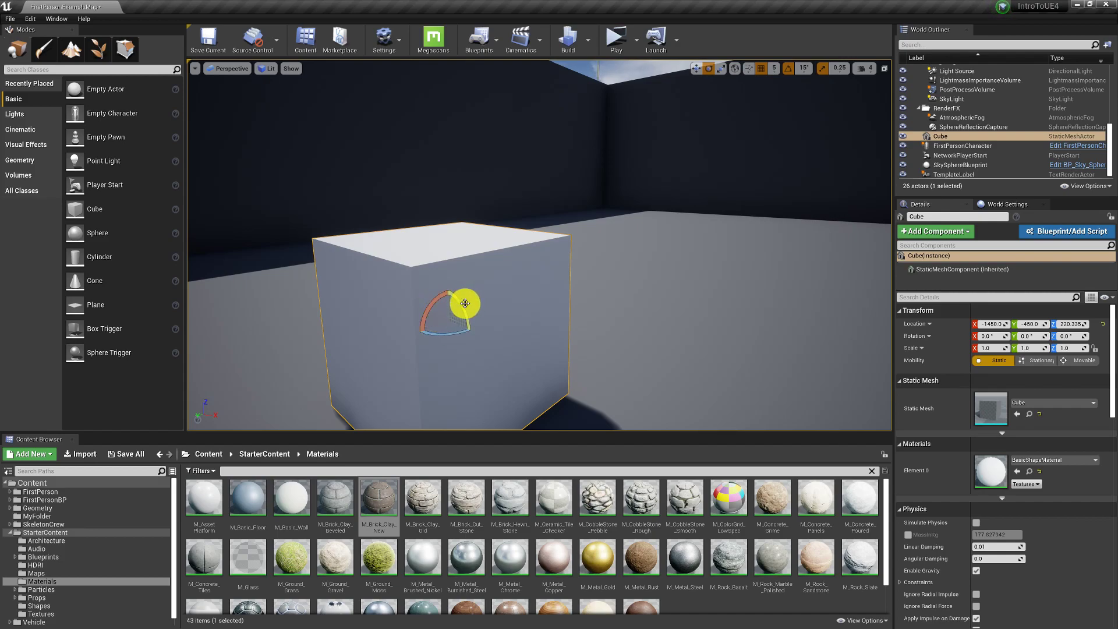
pyautogui.moveTo(433, 303)
pyautogui.mouseDown()
pyautogui.moveTo(461, 290)
pyautogui.moveTo(600, 332)
pyautogui.moveTo(430, 303)
pyautogui.moveTo(757, 317)
pyautogui.moveTo(459, 374)
pyautogui.moveTo(729, 340)
pyautogui.moveTo(404, 519)
pyautogui.moveTo(440, 305)
pyautogui.mouseUp()
pyautogui.hotkey('ctrl', 'z')
pyautogui.hotkey('ctrl', 'z')
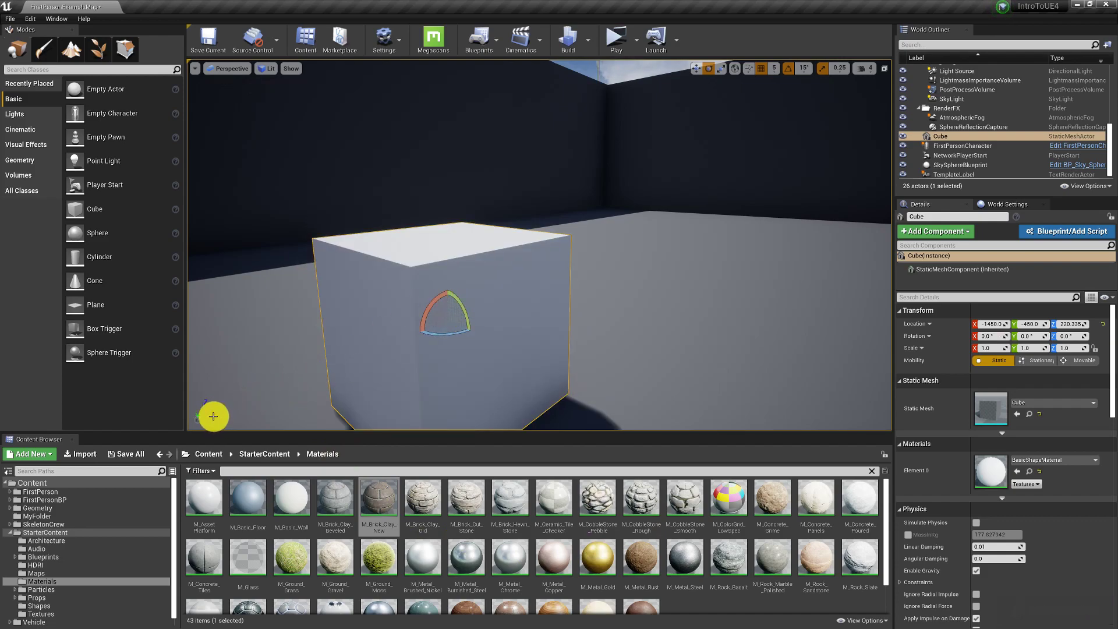
pyautogui.moveTo(443, 302)
pyautogui.mouseDown()
pyautogui.moveTo(579, 317)
pyautogui.moveTo(574, 305)
pyautogui.moveTo(382, 332)
pyautogui.moveTo(508, 454)
pyautogui.moveTo(506, 255)
pyautogui.moveTo(429, 307)
pyautogui.mouseUp()
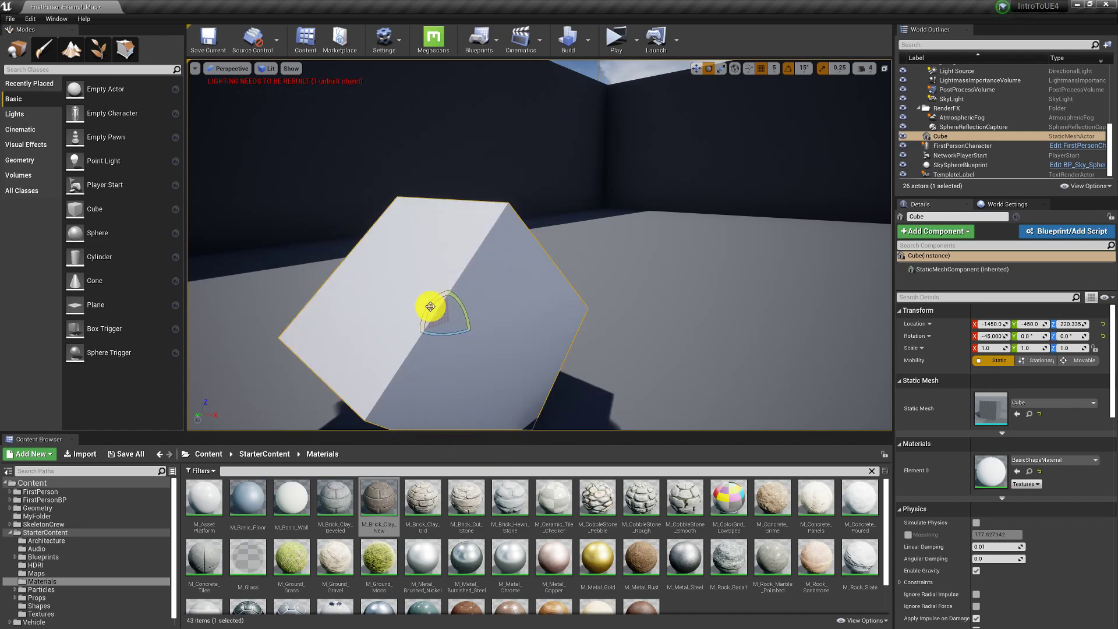
pyautogui.hotkey('ctrl', 'z')
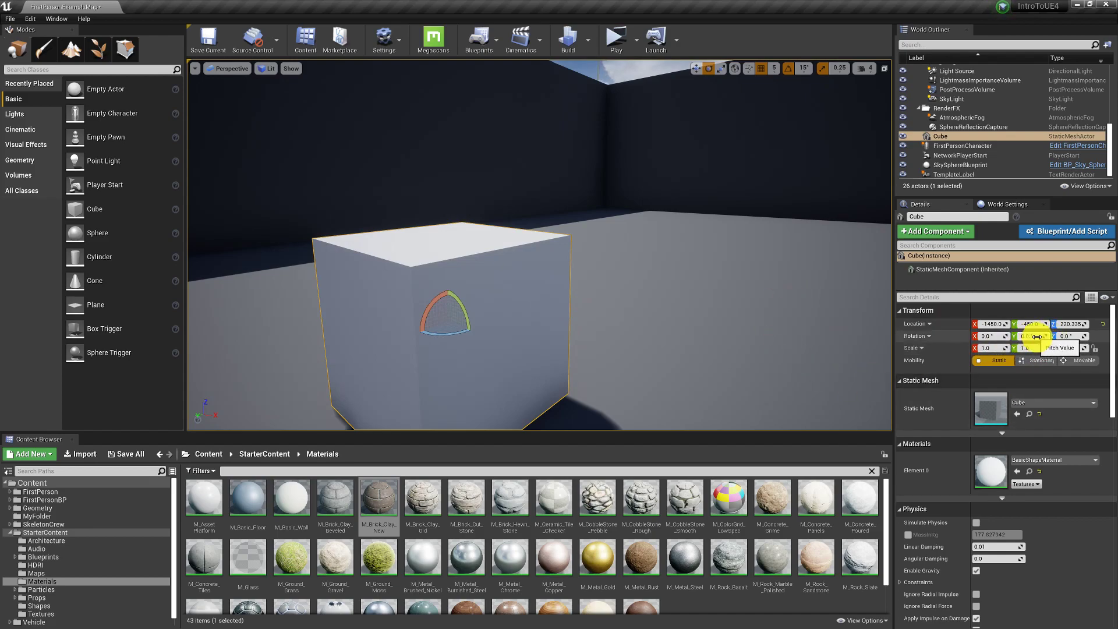
pyautogui.moveTo(434, 302)
pyautogui.mouseDown()
pyautogui.moveTo(461, 295)
pyautogui.moveTo(434, 300)
pyautogui.mouseUp()
pyautogui.hotkey('ctrl', 'z')
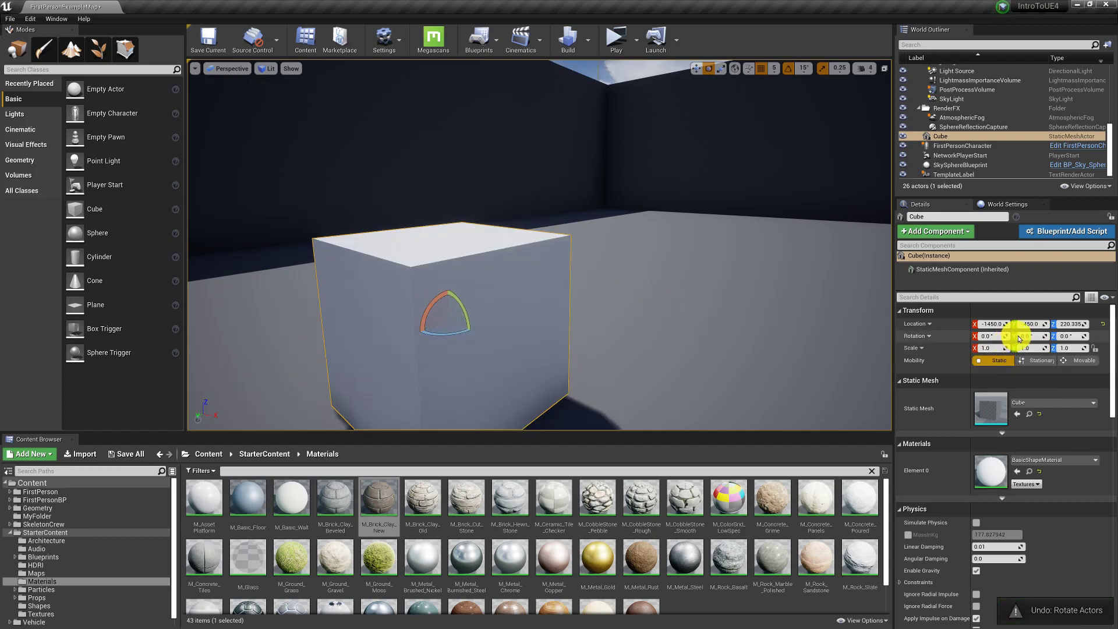
# Try adjusting the cube's roll value, undo that change, and set the roll to 90°.
pyautogui.moveTo(986, 336); pyautogui.dragTo(996, 336)
pyautogui.hotkey('ctrl', 'z')
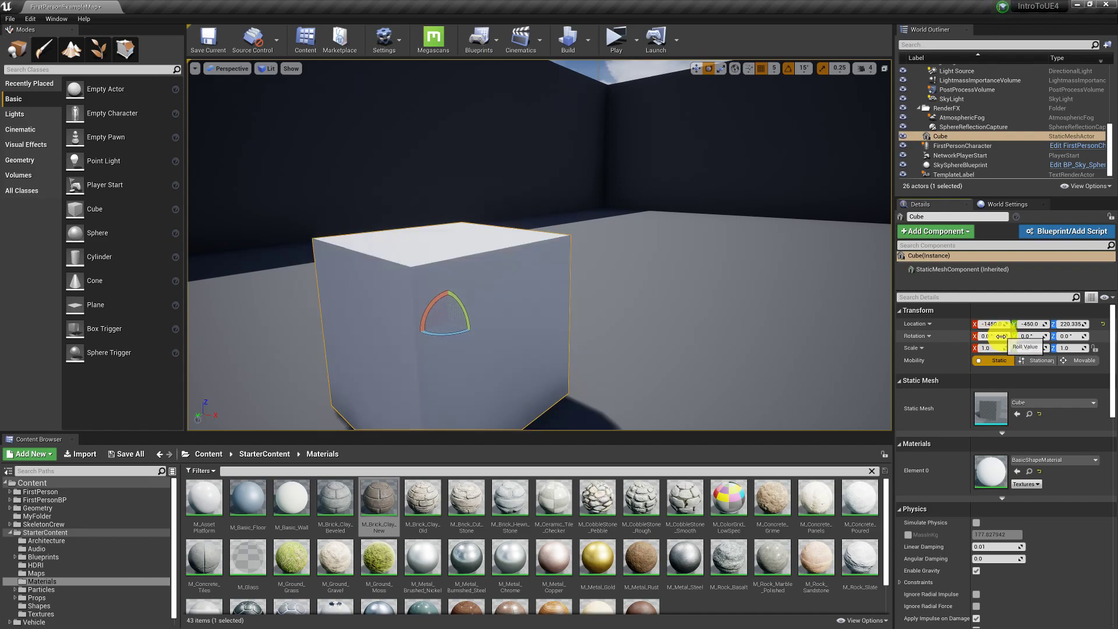
pyautogui.write('90')
pyautogui.press('Return')
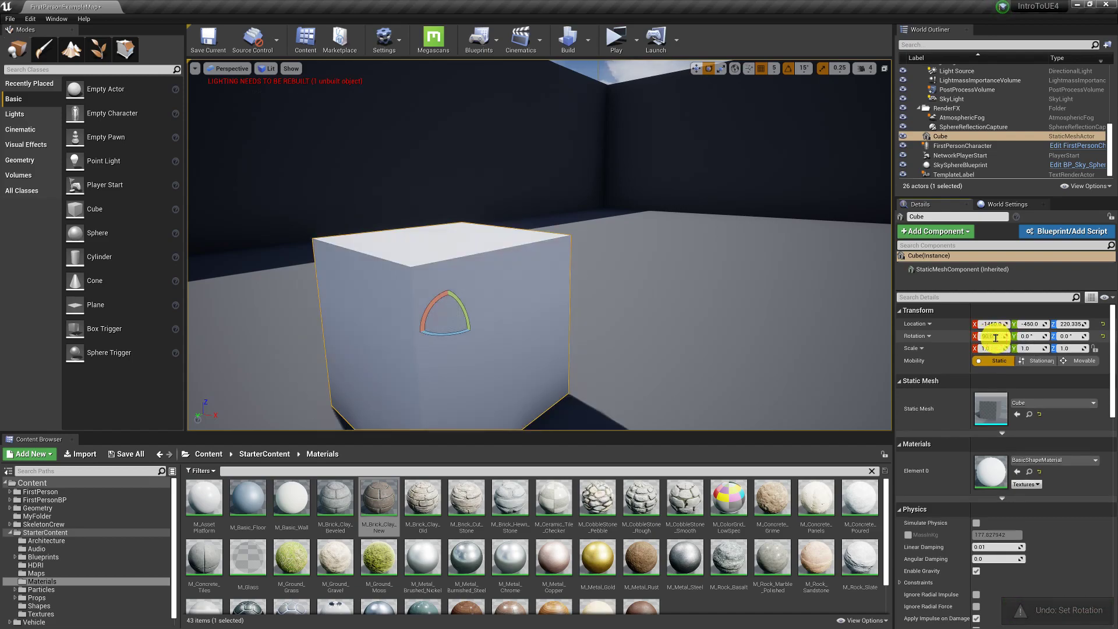
pyautogui.click(729, 320)
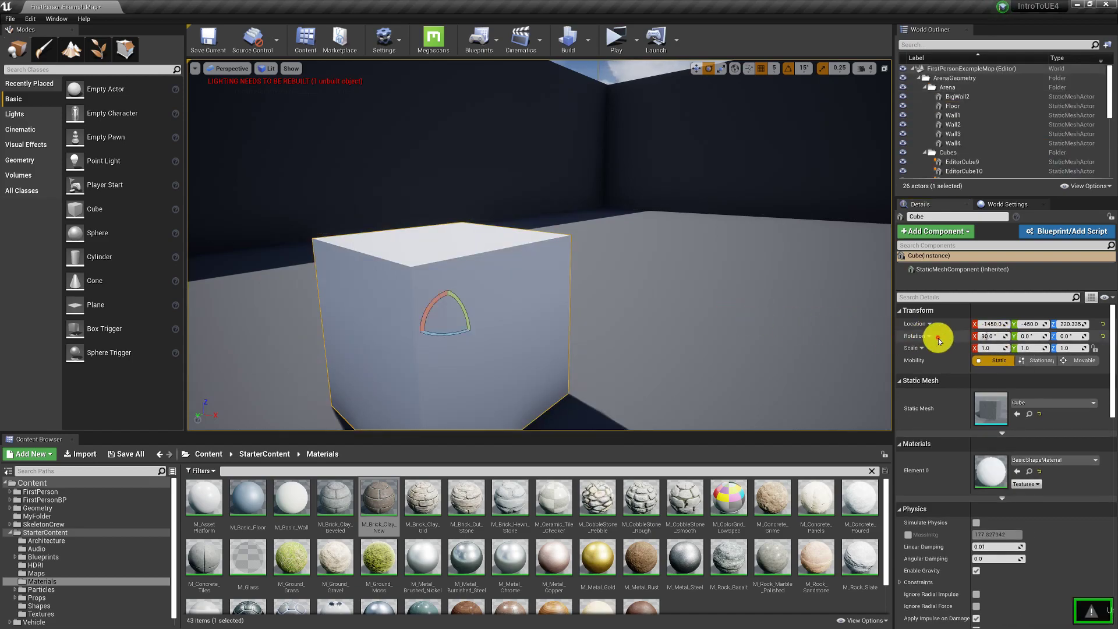
# Set the cube's roll to 45°, undo both roll changes, and reselect the cube.
pyautogui.hotkey('ctrl', 'z')
pyautogui.click(1000, 337)
pyautogui.write('45')
pyautogui.press('Return')
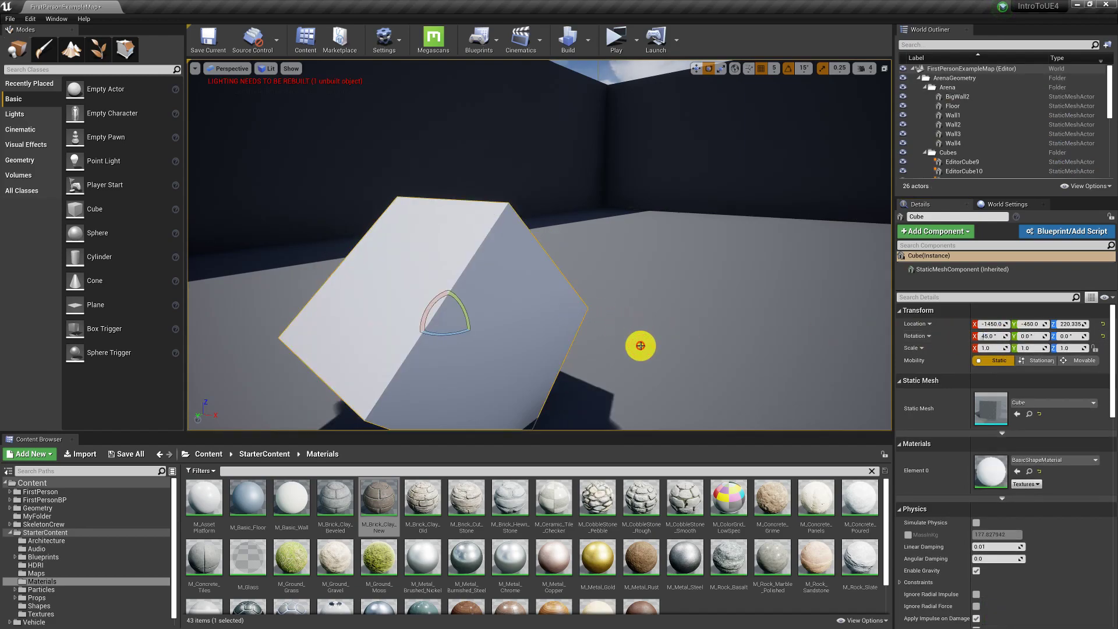
pyautogui.hotkey('ctrl', 'z')
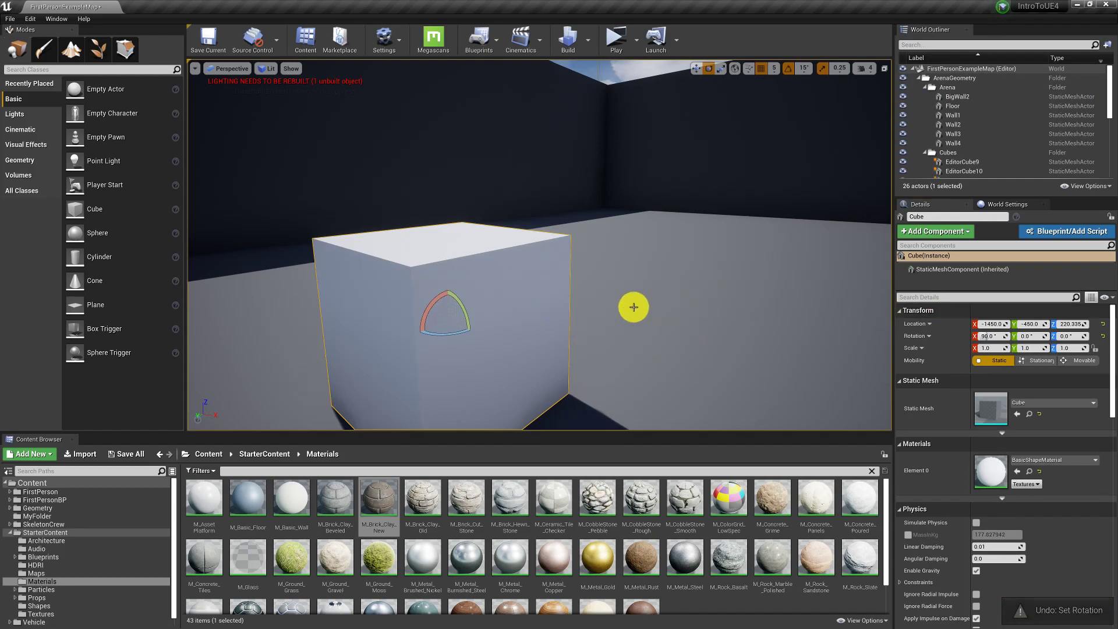
pyautogui.hotkey('ctrl', 'z')
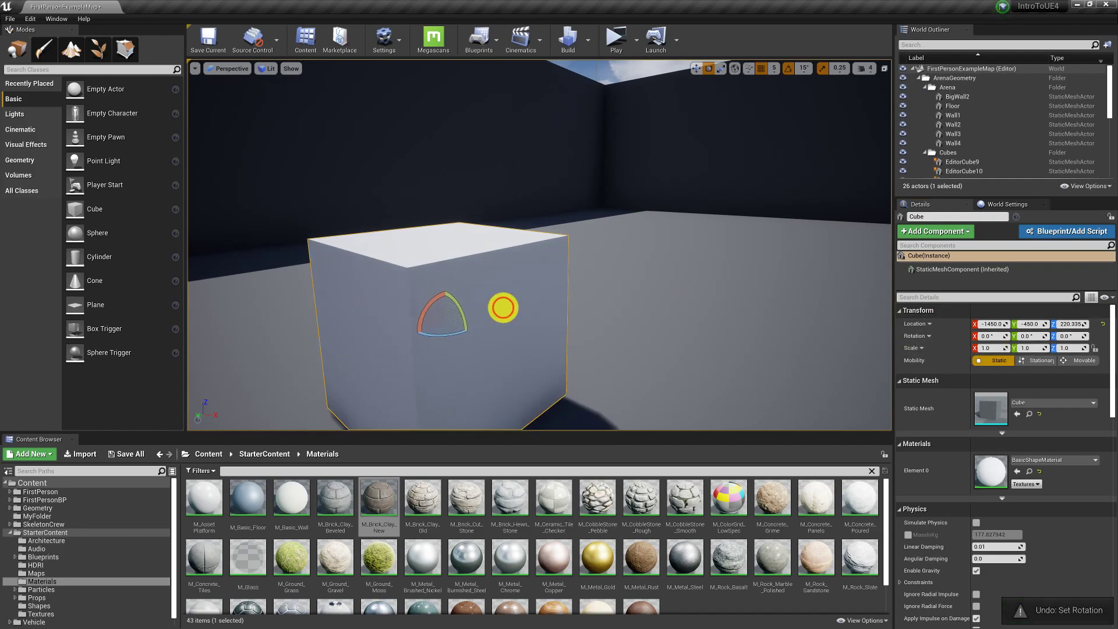
pyautogui.click(502, 307)
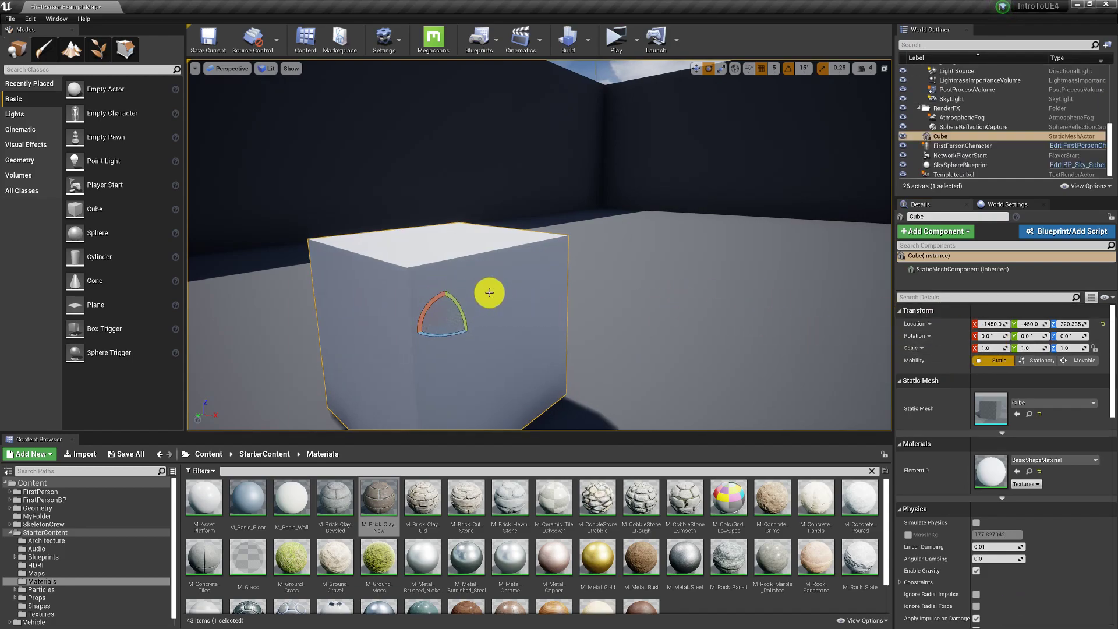
# Switch to the Translate tool, try changing the cube's X location value, and undo the change.
pyautogui.scroll(-6, 658, 335)
pyautogui.press('w')
pyautogui.moveTo(669, 328); pyautogui.dragTo(664, 321, button='right')
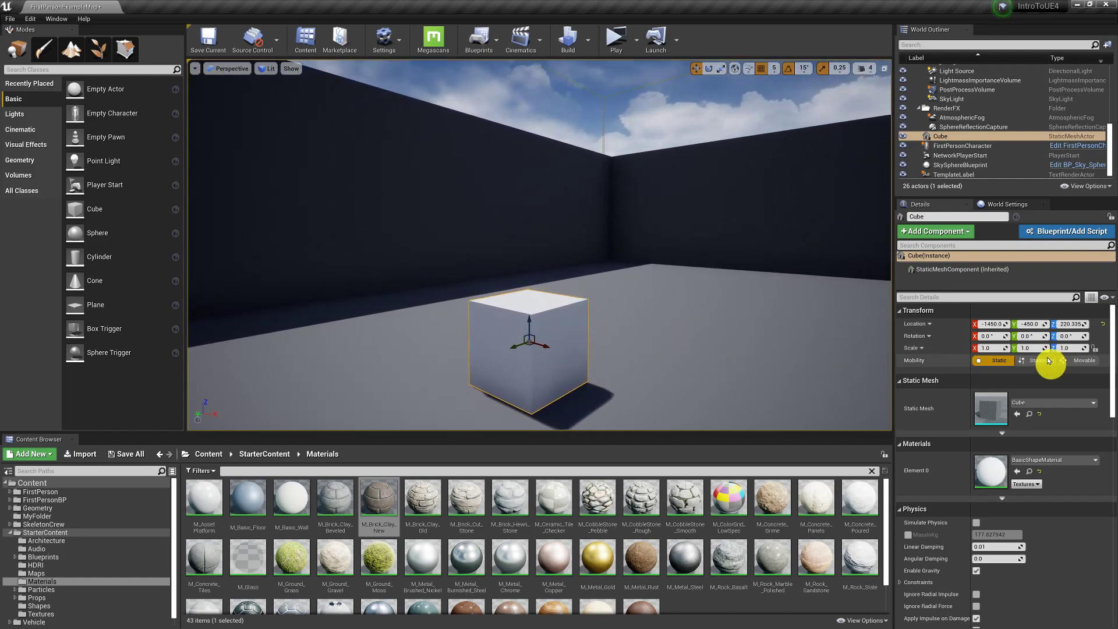
pyautogui.moveTo(994, 324)
pyautogui.mouseDown()
pyautogui.moveTo(1114, 338)
pyautogui.moveTo(928, 339)
pyautogui.moveTo(928, 322)
pyautogui.moveTo(1002, 335)
pyautogui.mouseUp()
pyautogui.click(991, 325)
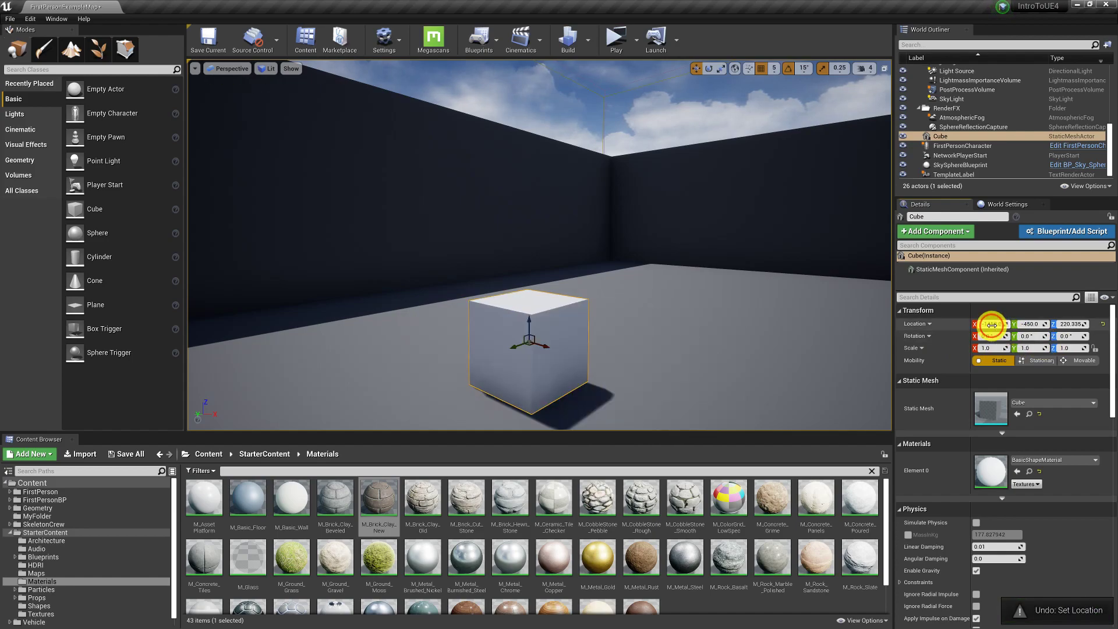
pyautogui.click(949, 380)
pyautogui.moveTo(991, 324); pyautogui.dragTo(955, 362)
pyautogui.click(902, 382)
pyautogui.hotkey('ctrl', 'z')
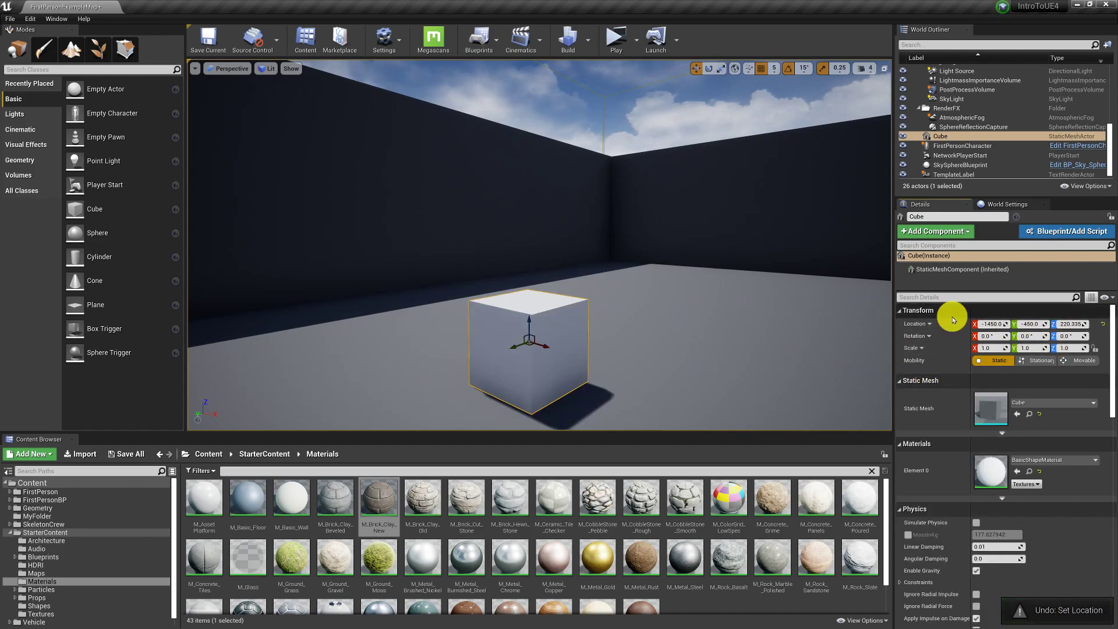
# Try moving the cube along its Y axis, undo the move, and try rotating it around its X axis.
pyautogui.moveTo(655, 305); pyautogui.dragTo(553, 317, button='right')
pyautogui.moveTo(552, 323); pyautogui.dragTo(669, 312)
pyautogui.hotkey('ctrl', 'z')
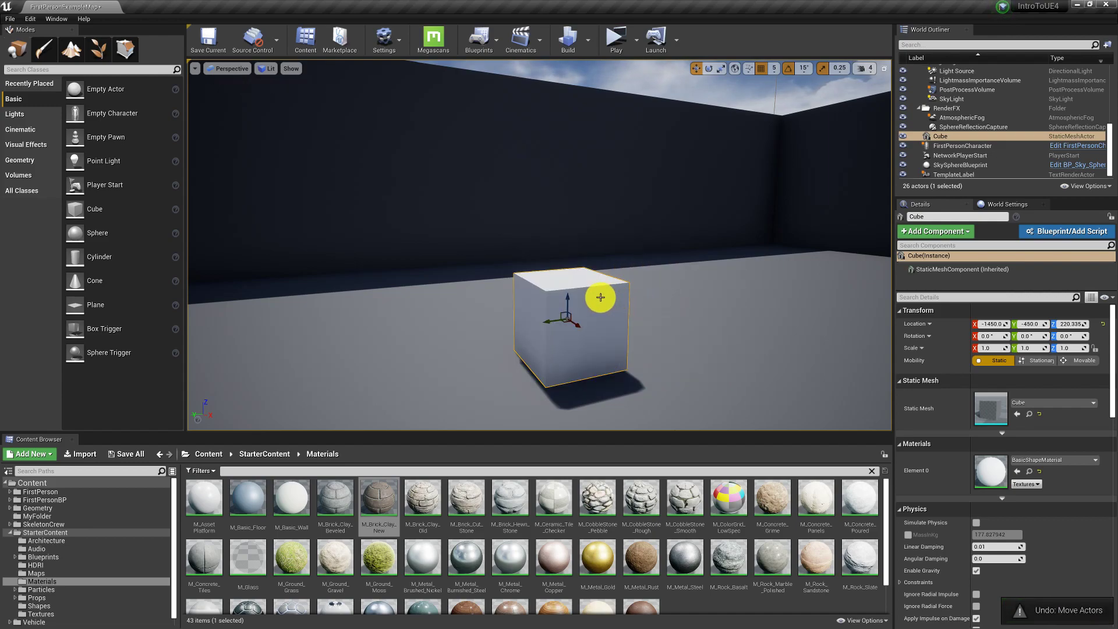
pyautogui.moveTo(567, 292); pyautogui.dragTo(619, 352)
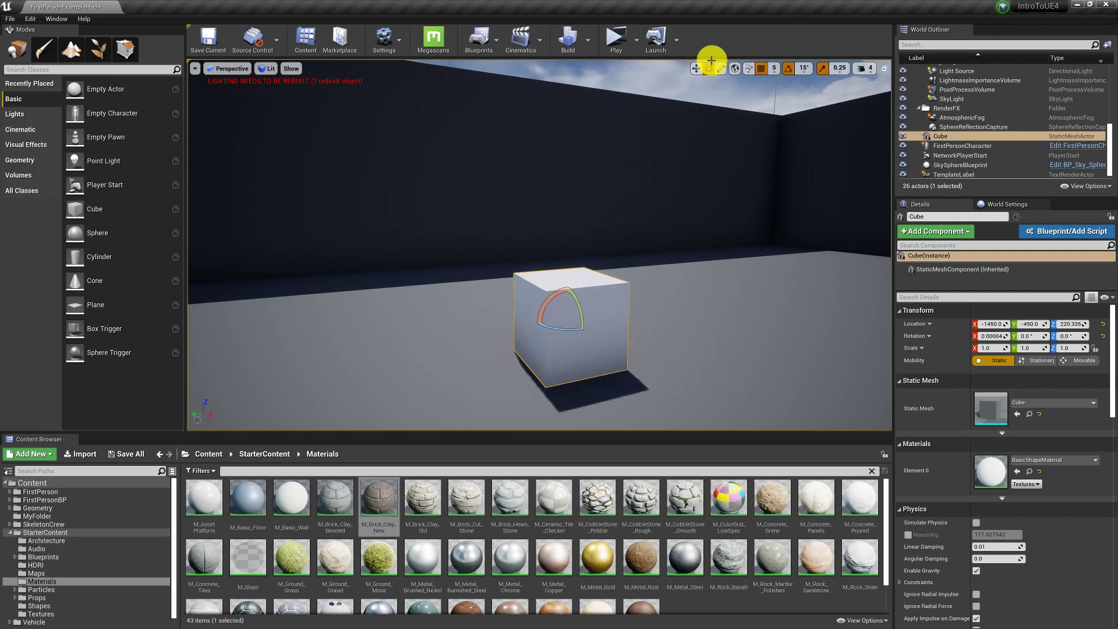
# Toggle rotation, grid and scale snapping to try each one, restoring their enabled state.
pyautogui.click(788, 69)
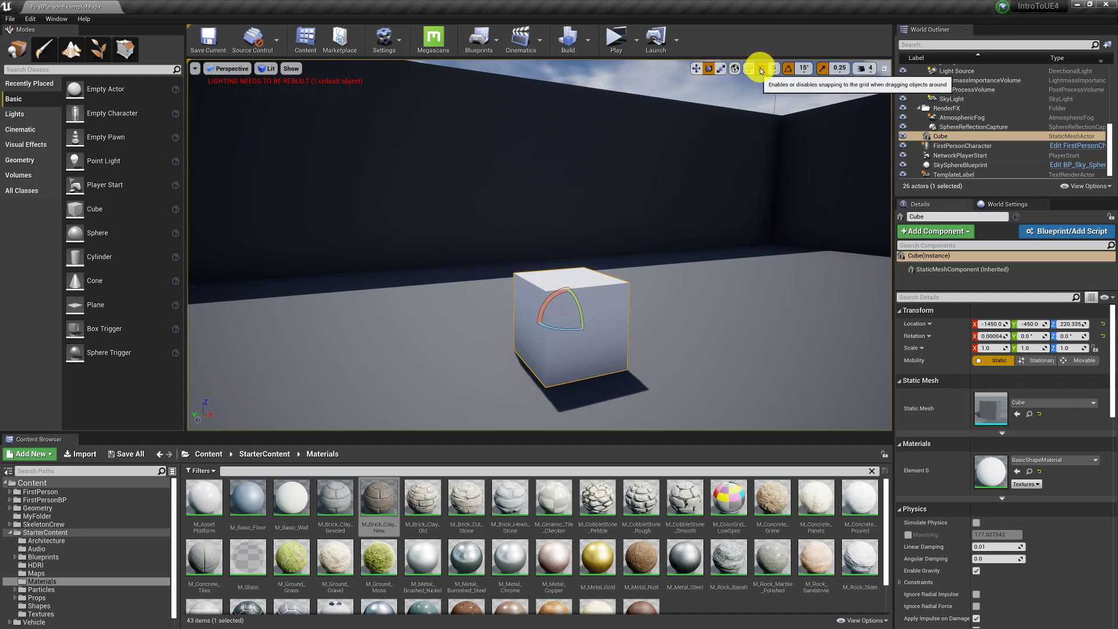
pyautogui.click(761, 69)
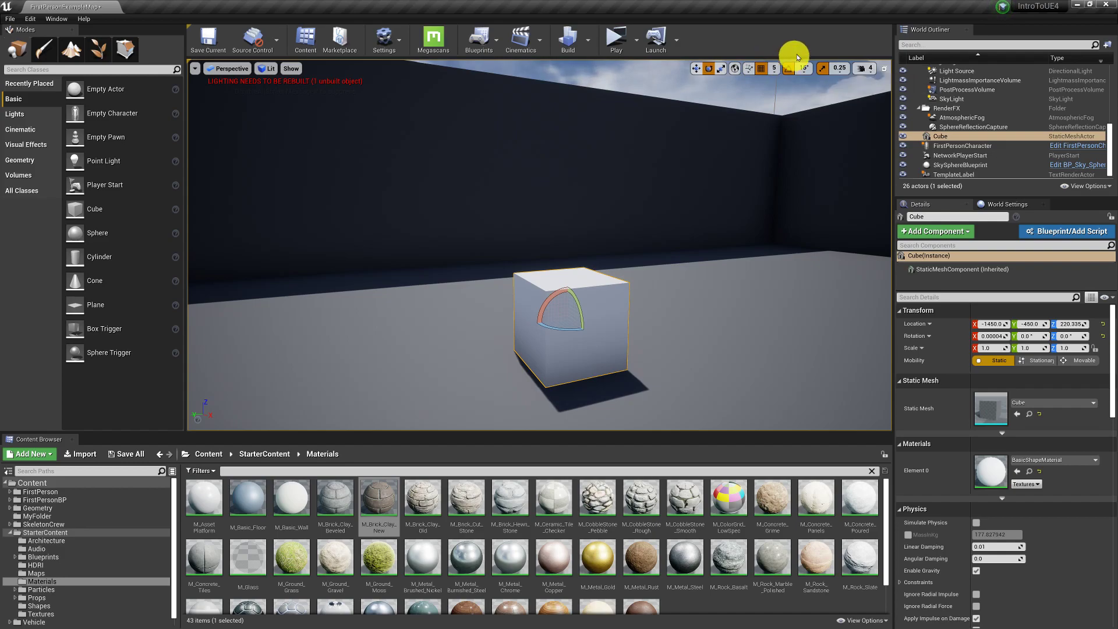
pyautogui.click(827, 69)
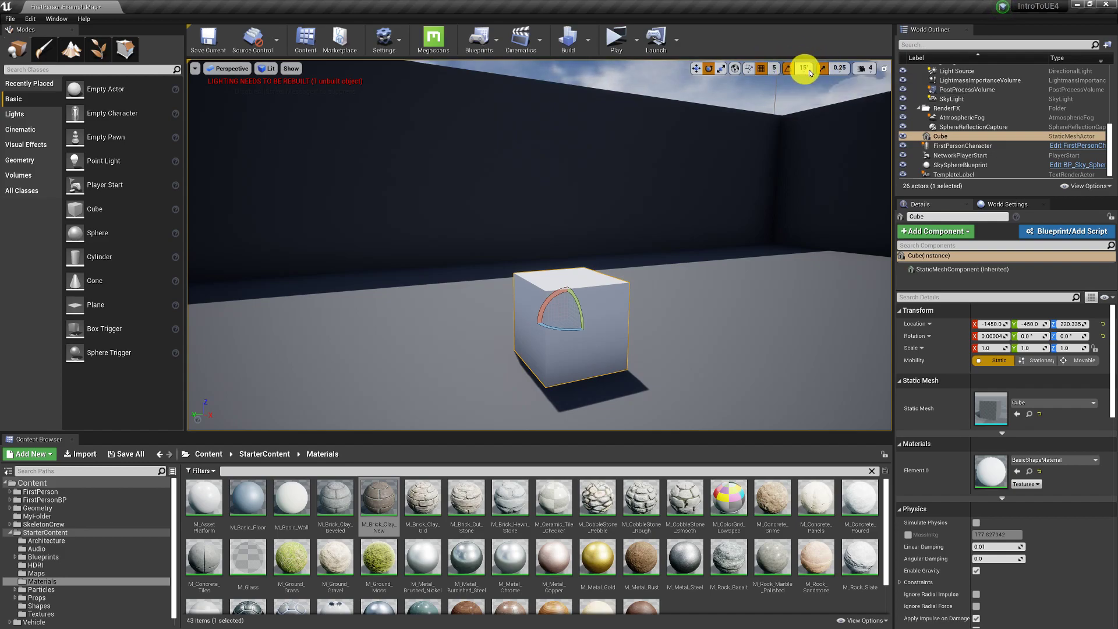
pyautogui.click(789, 69)
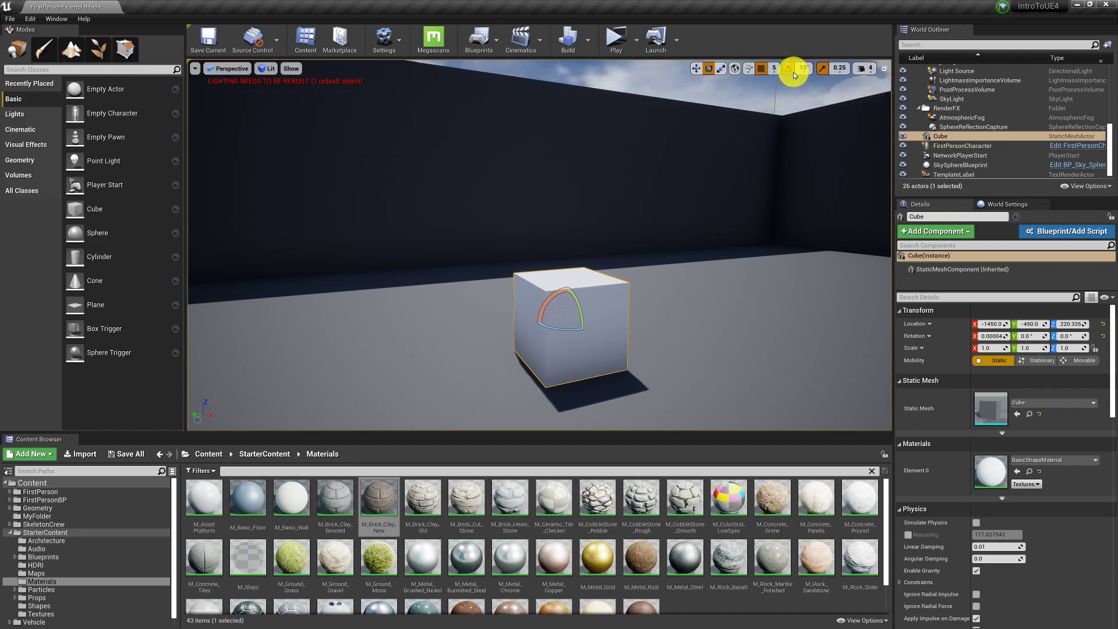
# Set the rotation snap to 10°, try rotating the cube around its X axis, and undo the rotation.
pyautogui.click(804, 71)
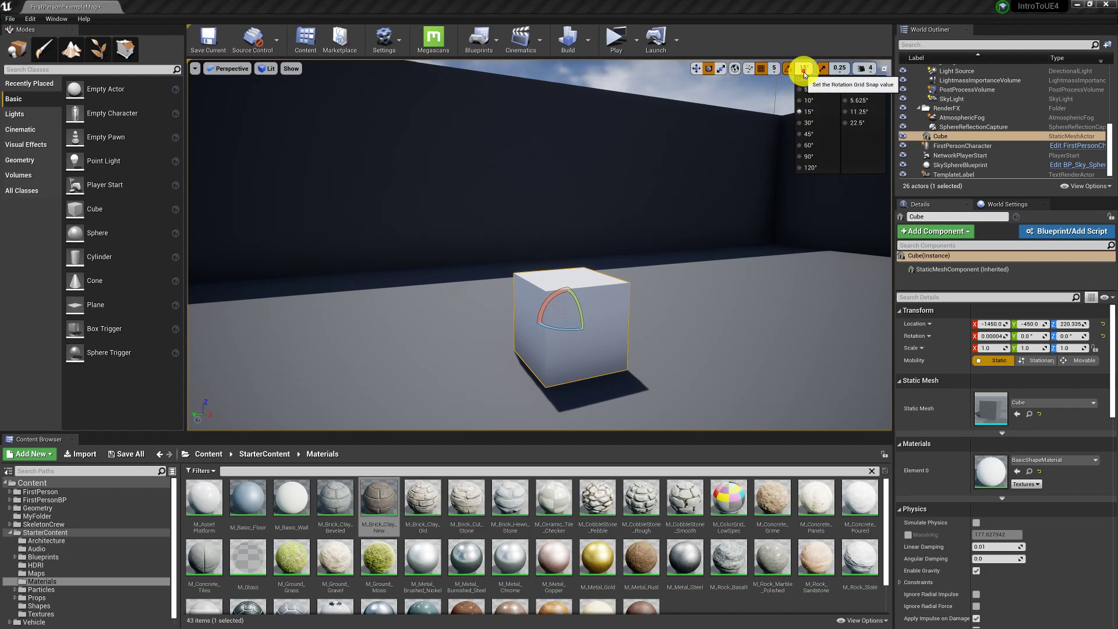
pyautogui.click(823, 104)
pyautogui.moveTo(558, 297); pyautogui.dragTo(740, 334)
pyautogui.hotkey('ctrl', 'z')
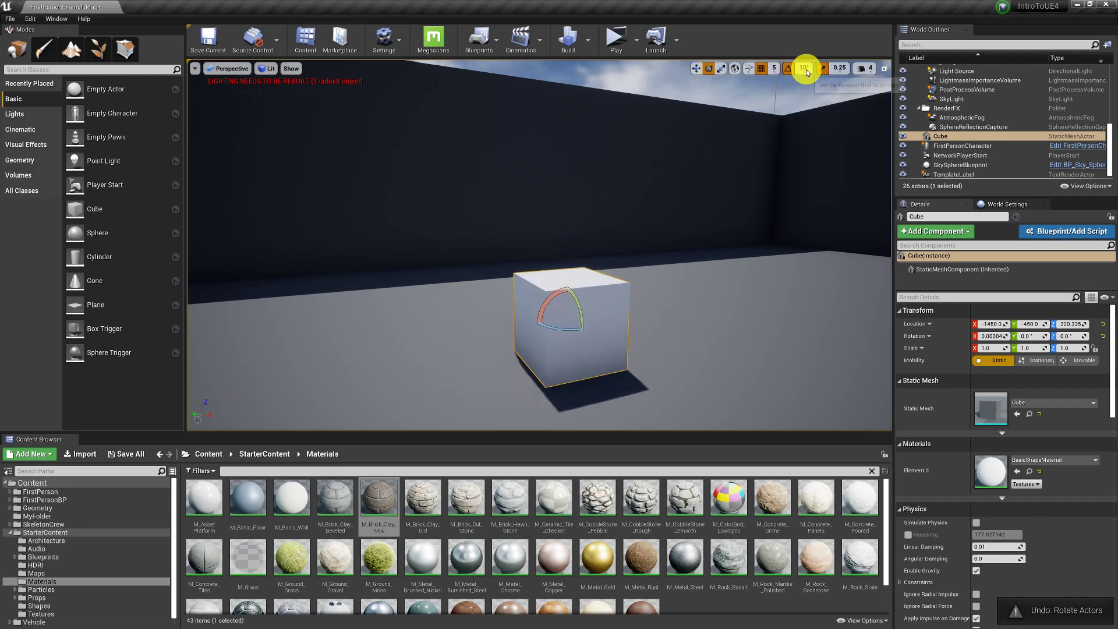
# Set the rotation snap to 90°, try rotating the cube around its X axis, and undo the rotation.
pyautogui.click(805, 69)
pyautogui.click(827, 183)
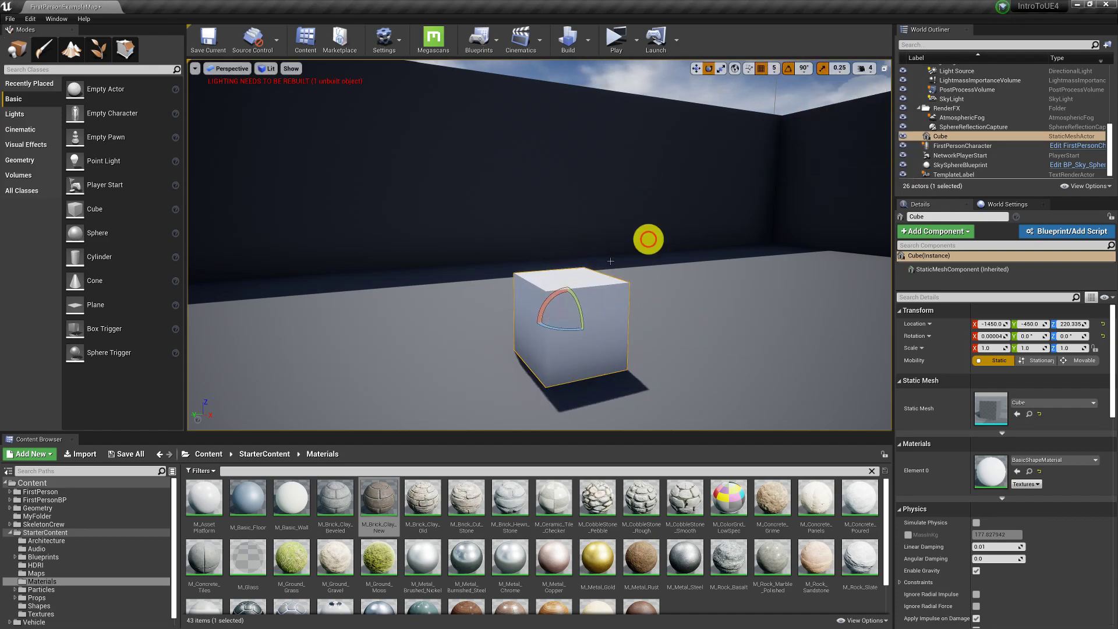
pyautogui.moveTo(615, 286); pyautogui.dragTo(769, 270)
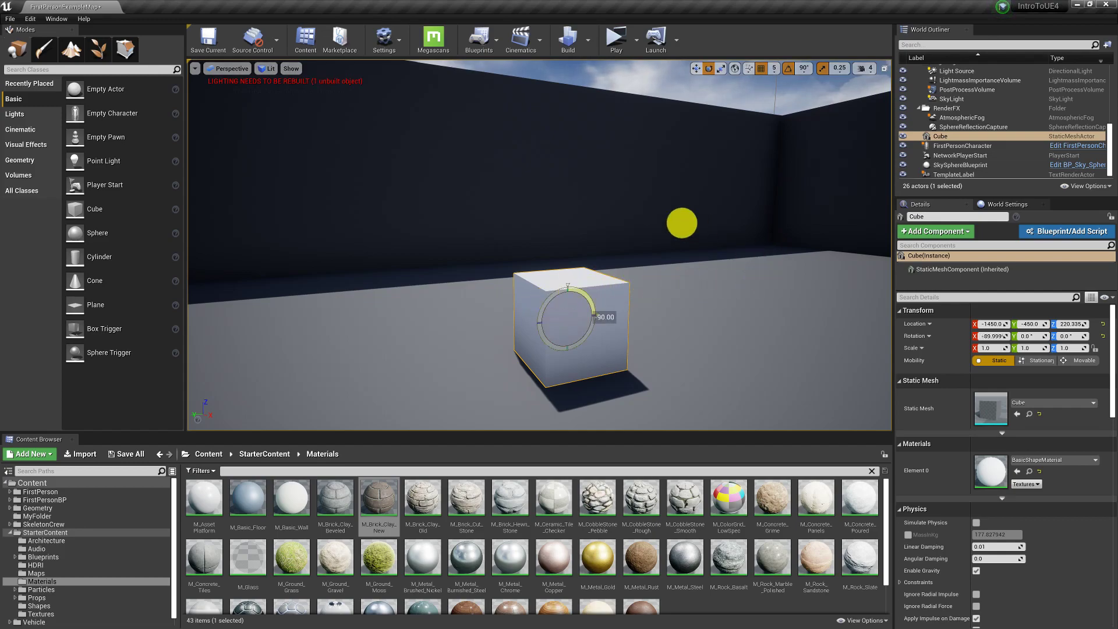
pyautogui.hotkey('ctrl', 'z')
# Set the rotation snap to 45°, try rotating the cube around its X axis, and undo the rotation.
pyautogui.click(807, 69)
pyautogui.click(810, 133)
pyautogui.moveTo(542, 295); pyautogui.dragTo(481, 312, button='right')
pyautogui.moveTo(486, 308)
pyautogui.mouseDown()
pyautogui.moveTo(569, 281)
pyautogui.moveTo(499, 292)
pyautogui.mouseUp()
pyautogui.hotkey('ctrl', 'z')
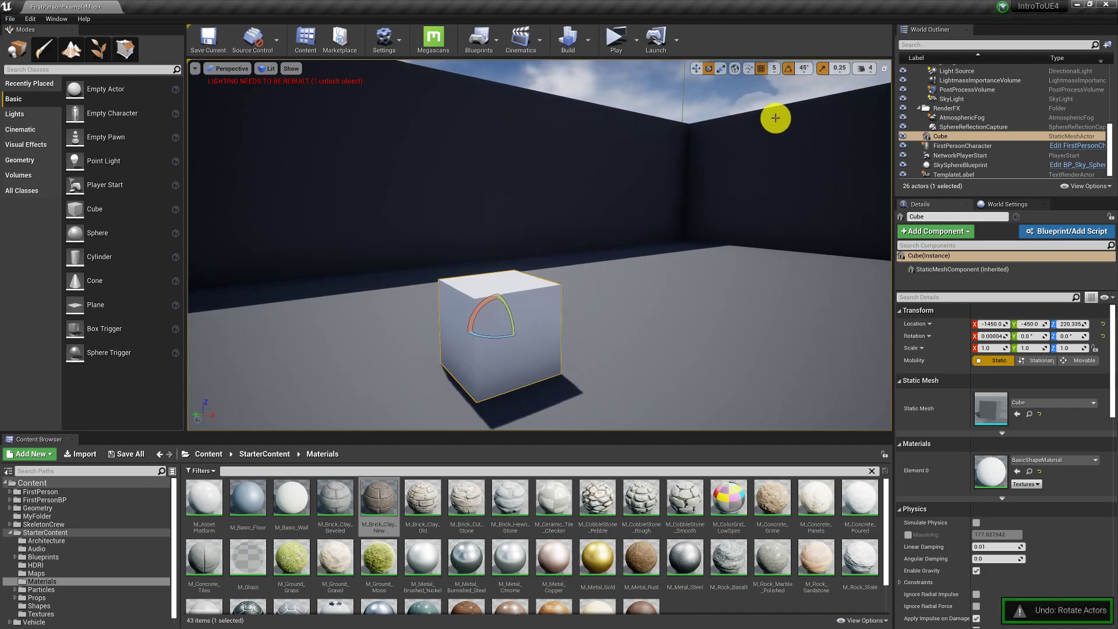
# Try rotating the cube freely with rotation snapping off, undo it, and return to the Translate tool with rotation snapping on.
pyautogui.click(788, 68)
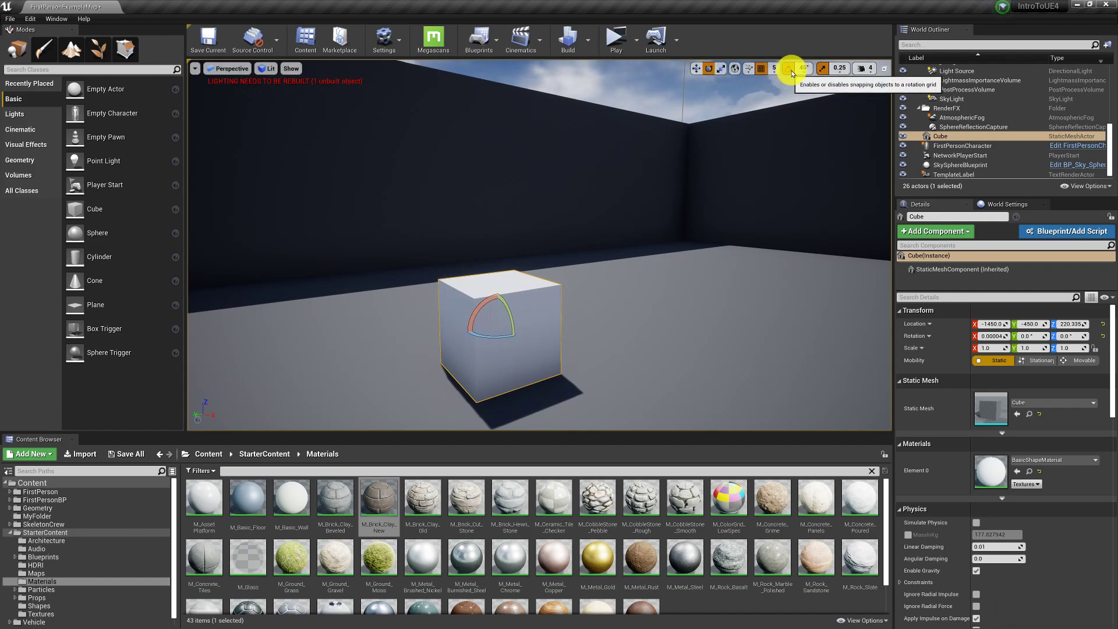
pyautogui.click(788, 69)
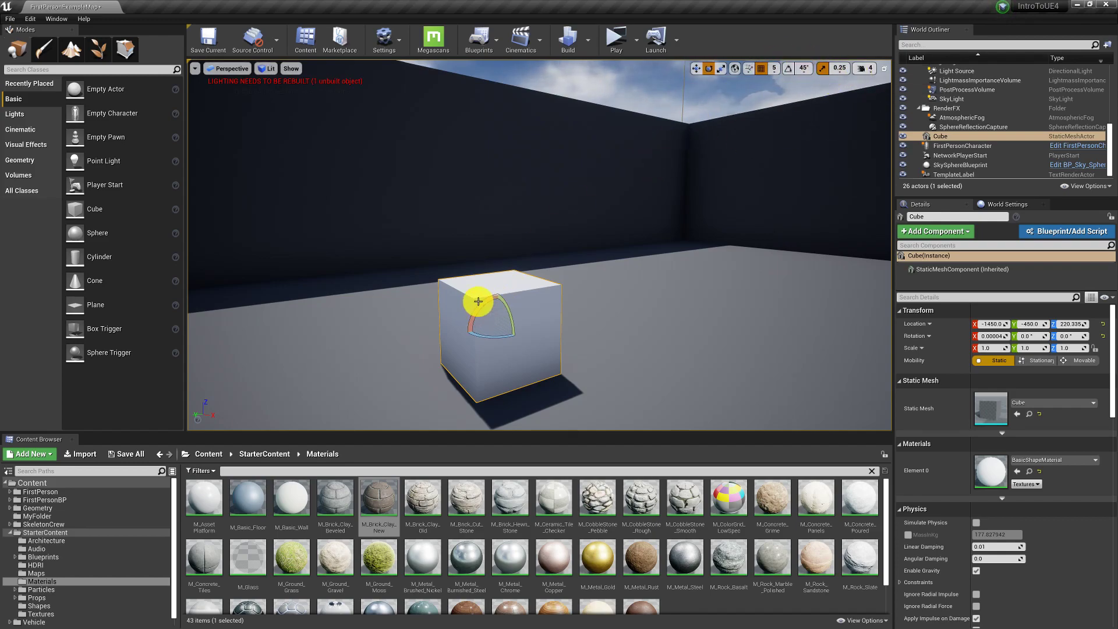
pyautogui.moveTo(482, 306); pyautogui.dragTo(668, 342)
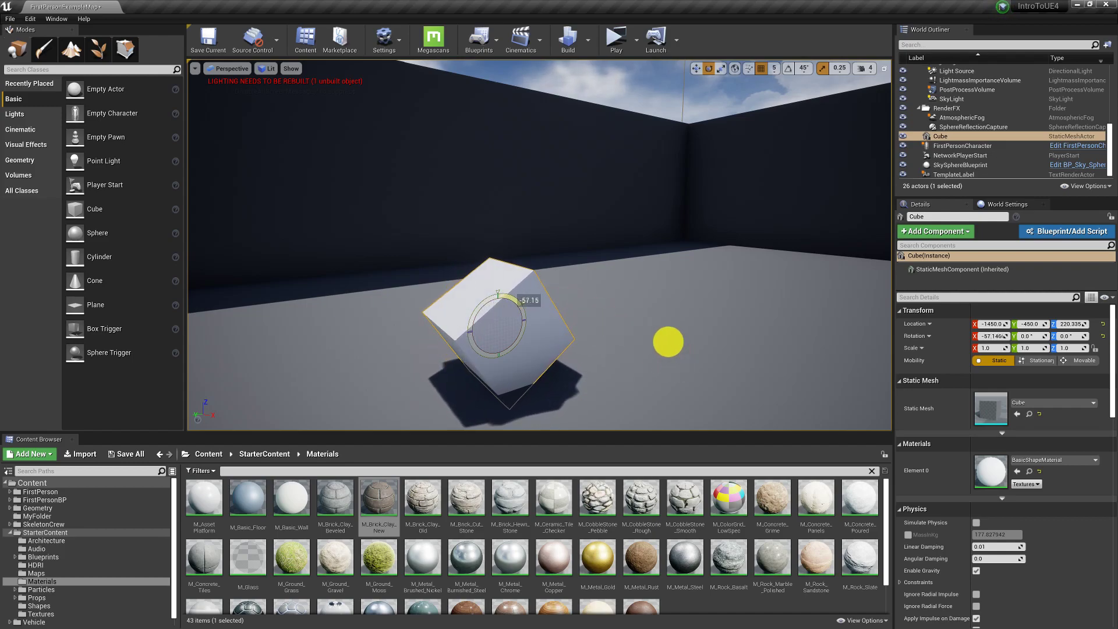
pyautogui.hotkey('ctrl', 'z')
pyautogui.click(698, 70)
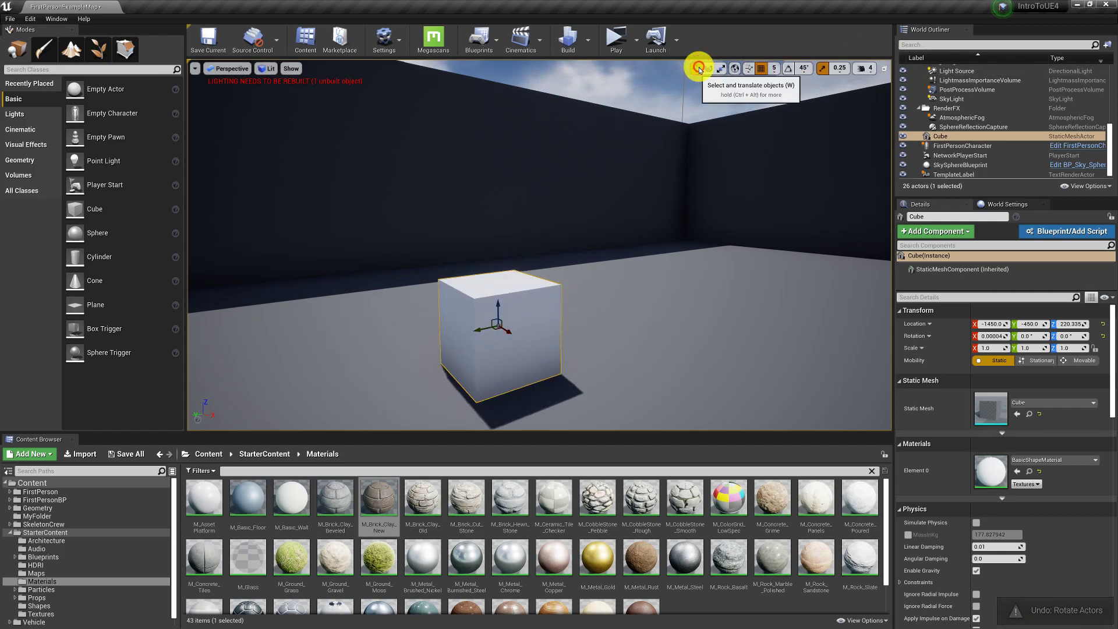
pyautogui.click(790, 70)
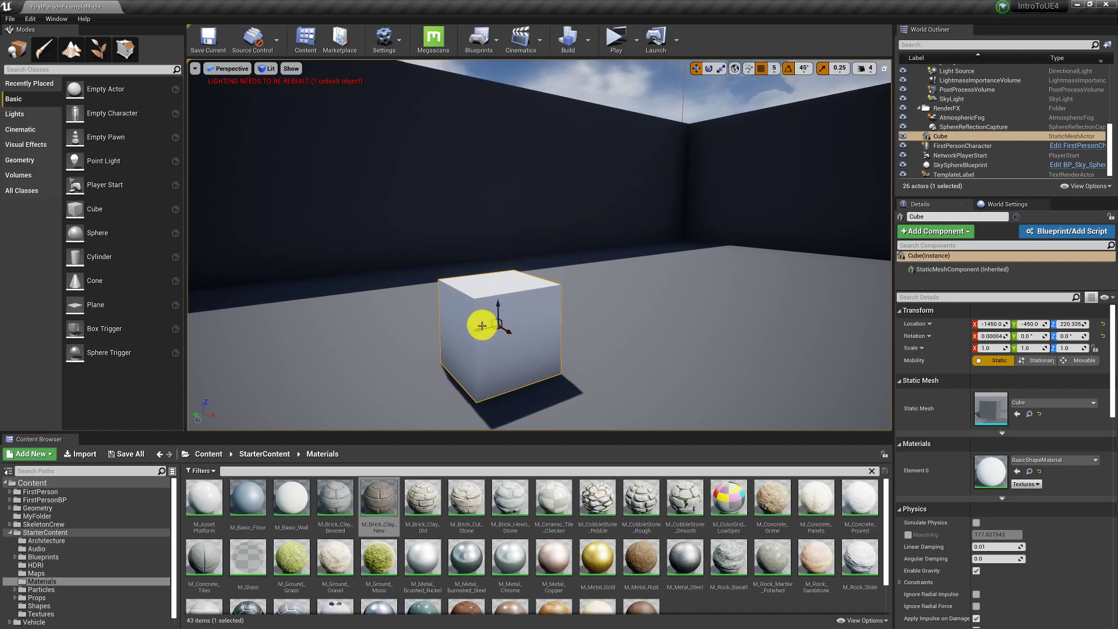
# Duplicate the cube along its Y axis, placing the copy flush beside the original at Y -550.
pyautogui.keyDown('alt'); pyautogui.moveTo(482, 324); pyautogui.dragTo(554, 331); pyautogui.keyUp('alt')
pyautogui.press('d')
pyautogui.moveTo(637, 349); pyautogui.dragTo(623, 353, button='right')
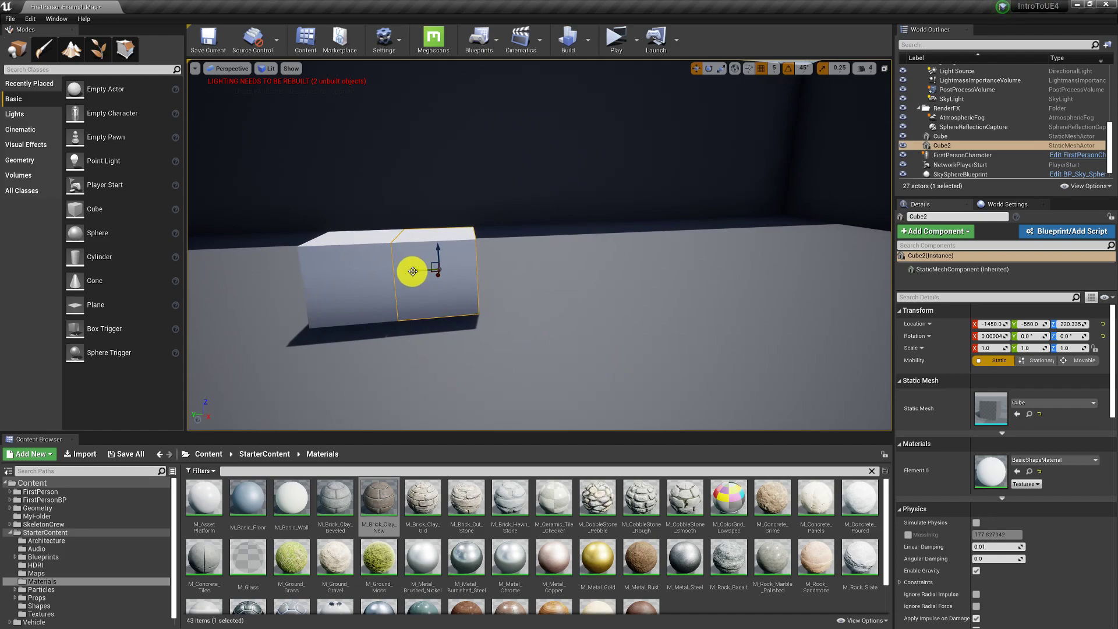
pyautogui.press('a')
pyautogui.press('w')
pyautogui.moveTo(433, 302); pyautogui.dragTo(432, 298, button='right')
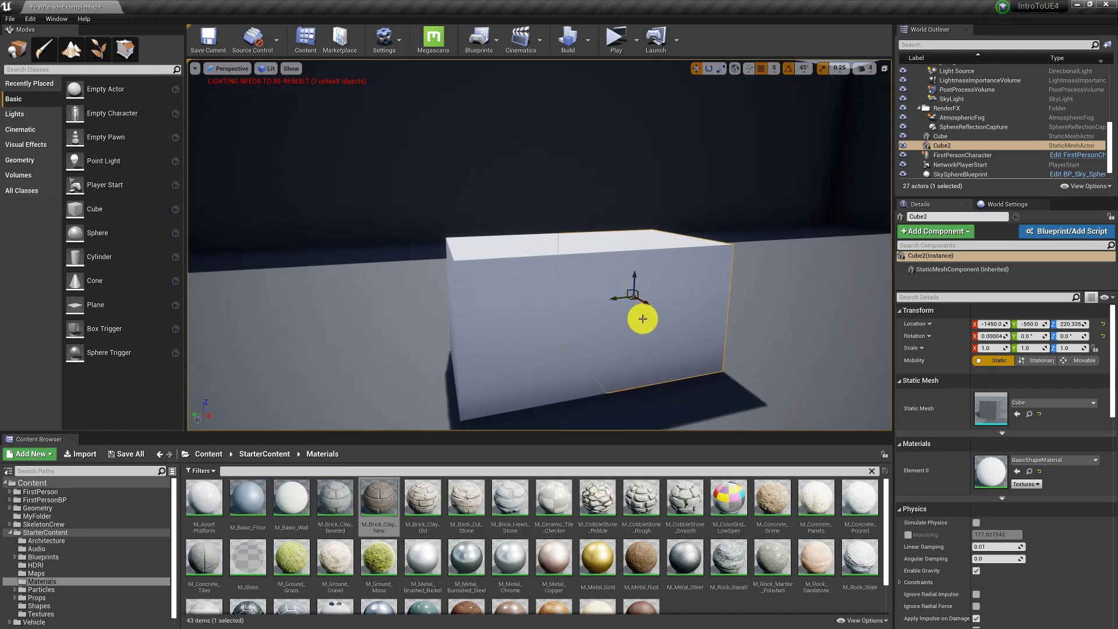
# Undo the cube duplication and switch to the four-viewport layout with Perspective and orthographic wireframe views.
pyautogui.hotkey('ctrl', 'z')
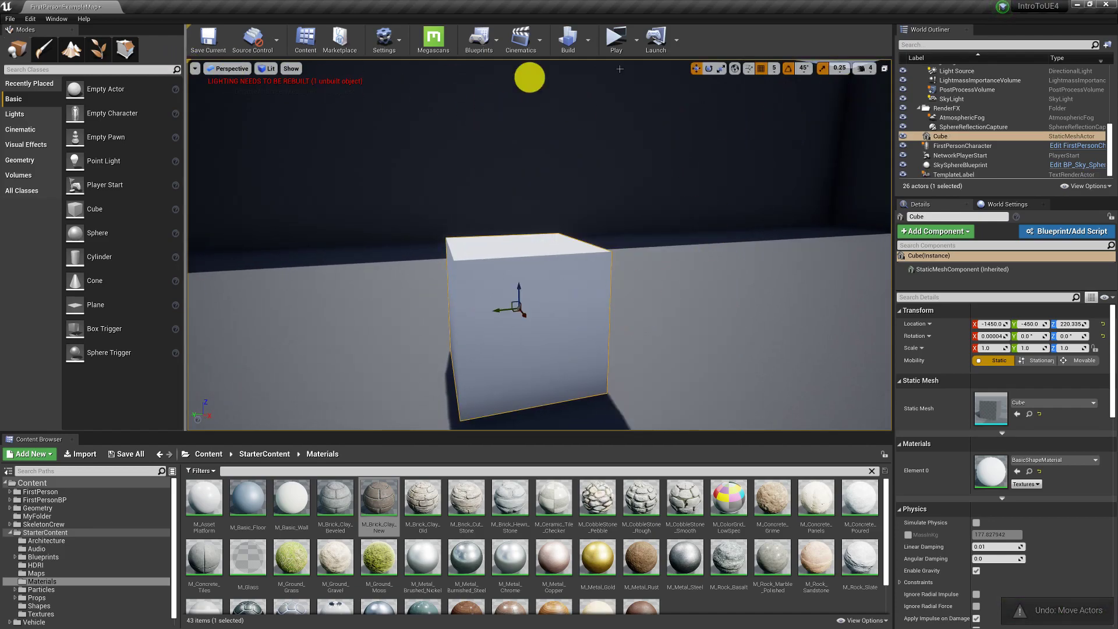
pyautogui.click(884, 68)
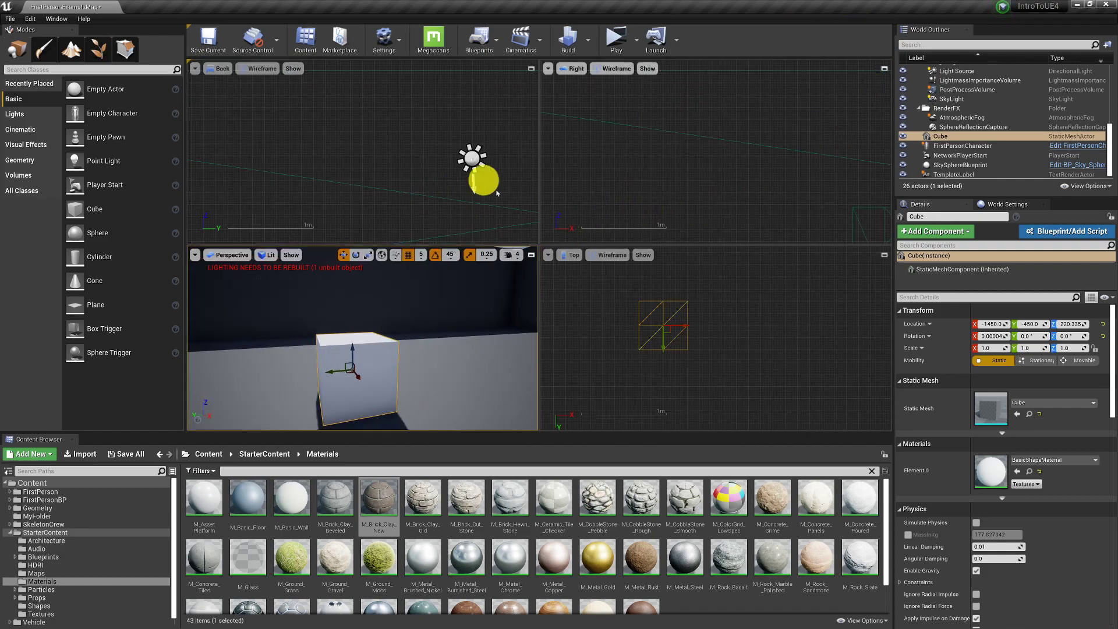
pyautogui.click(531, 255)
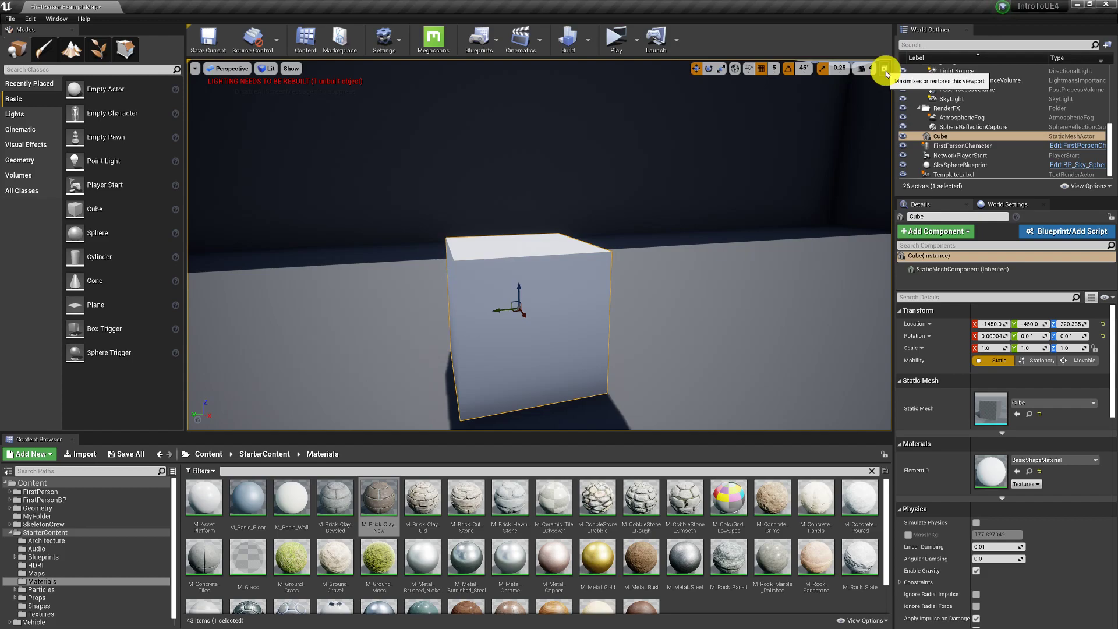
pyautogui.click(885, 69)
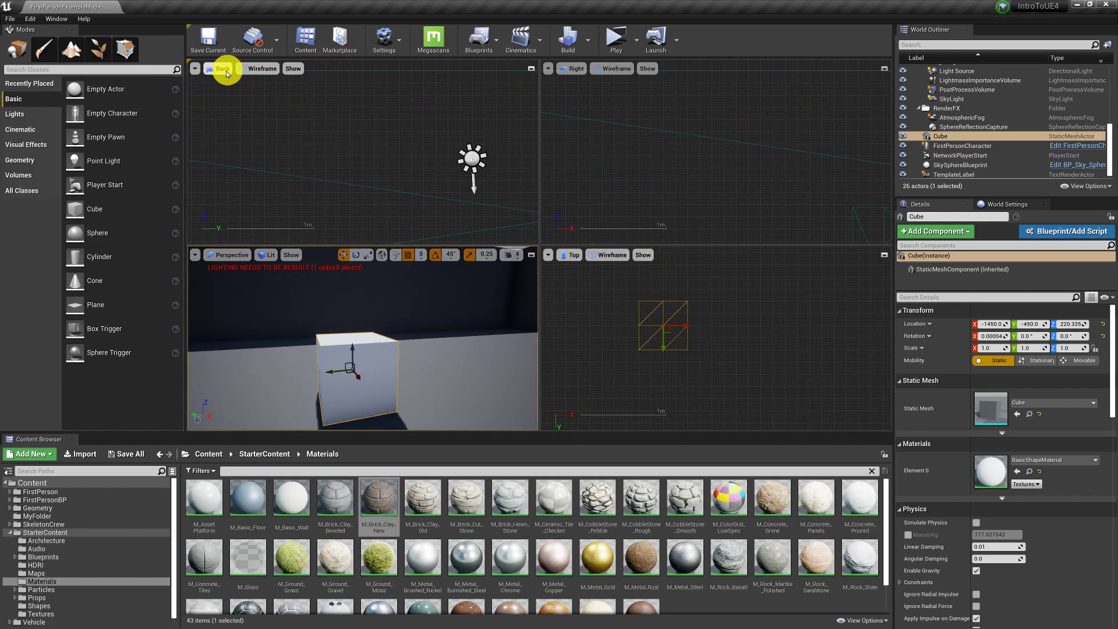
# Try moving the cube along X in the Top view with 5-unit snapping and return it to X -1450.
pyautogui.moveTo(608, 356); pyautogui.dragTo(621, 348)
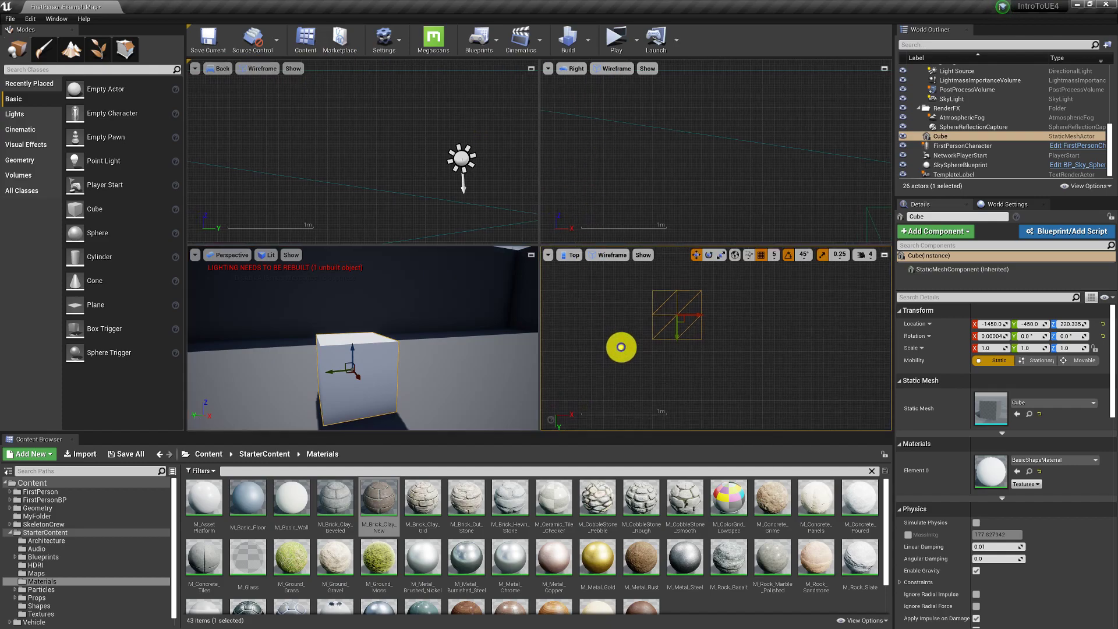
pyautogui.scroll(4, 621, 347)
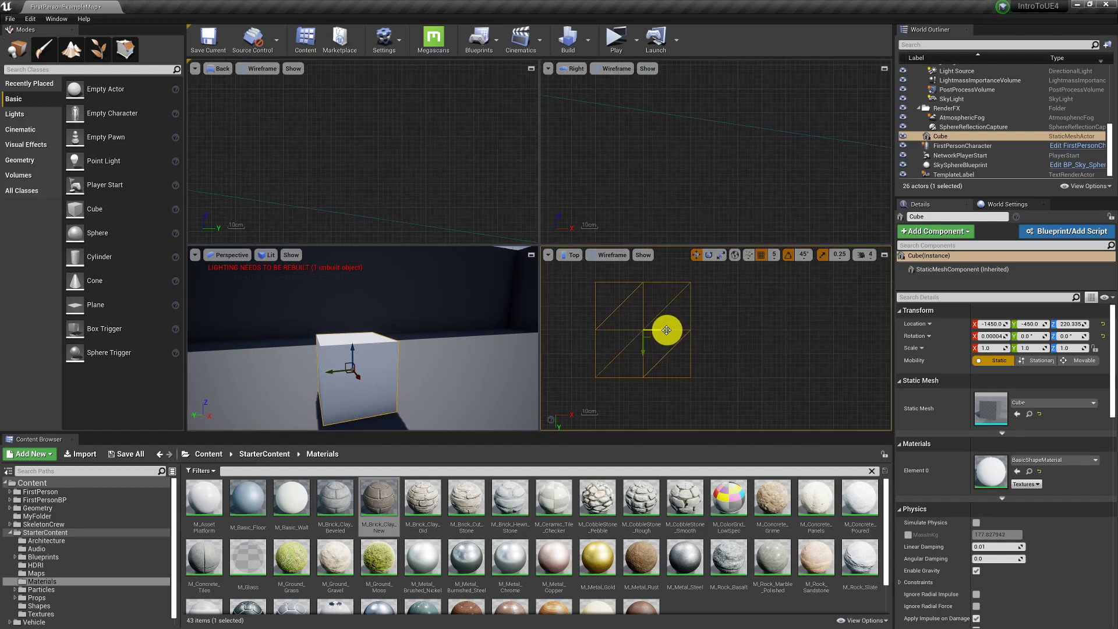
pyautogui.moveTo(664, 330); pyautogui.dragTo(678, 330)
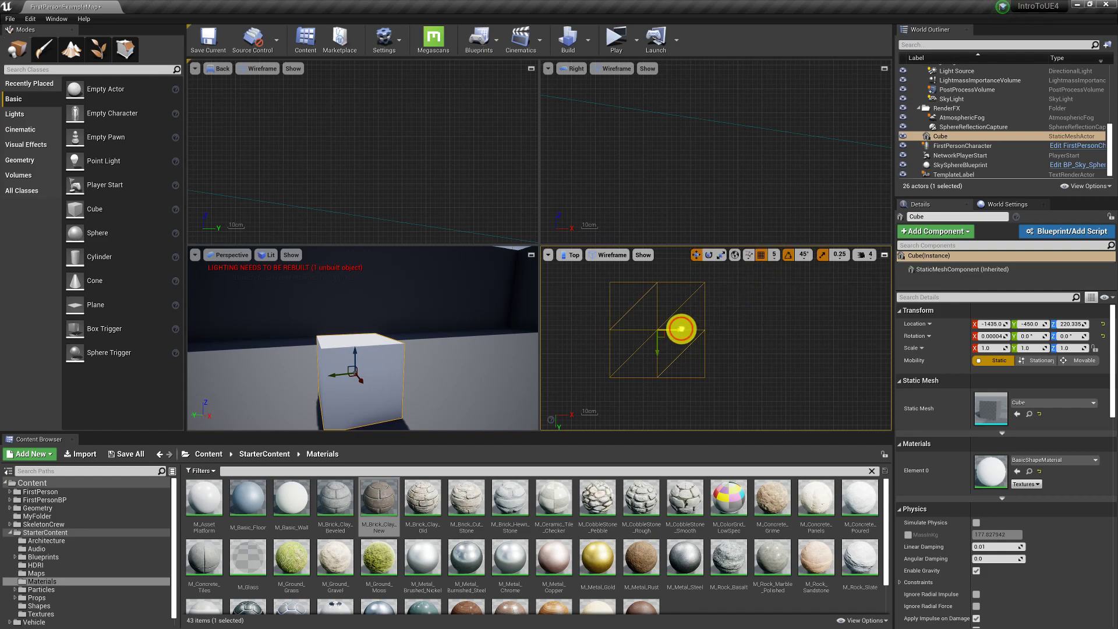
pyautogui.moveTo(682, 329); pyautogui.dragTo(673, 330)
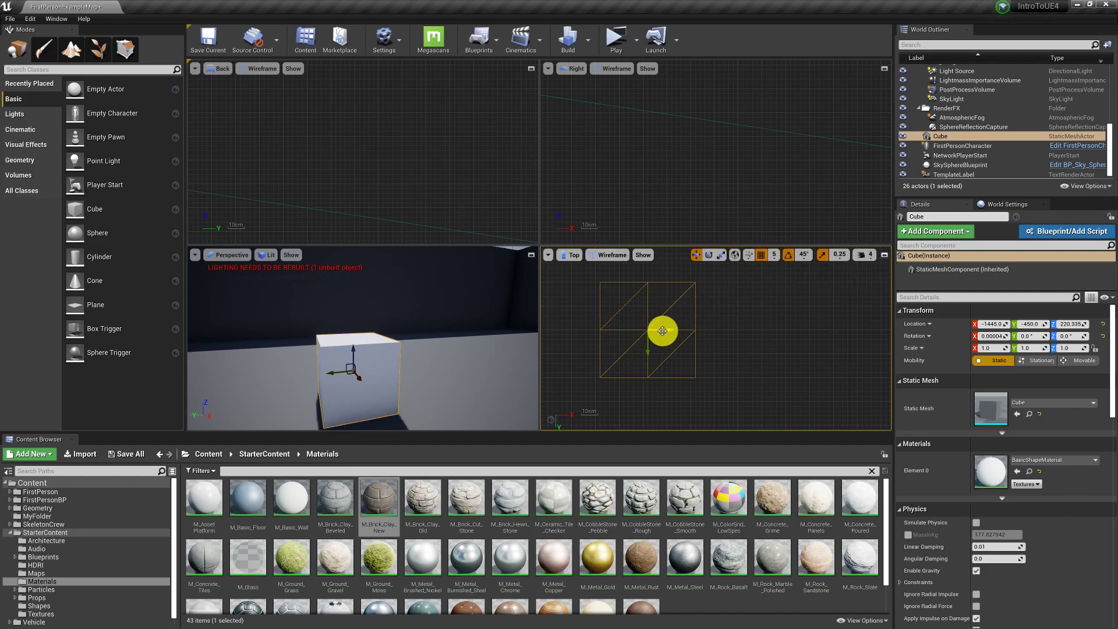
pyautogui.moveTo(667, 329); pyautogui.dragTo(663, 328)
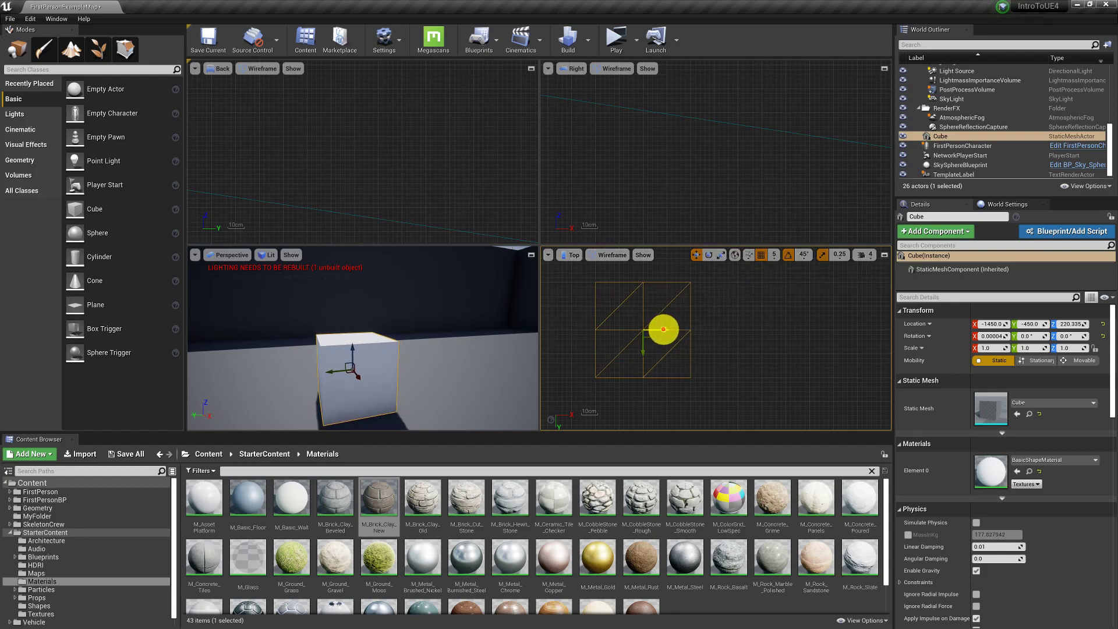
# Set the position grid snap to 10 and to 50, and try moving the cube along X in the Top view.
pyautogui.click(774, 258)
pyautogui.click(788, 299)
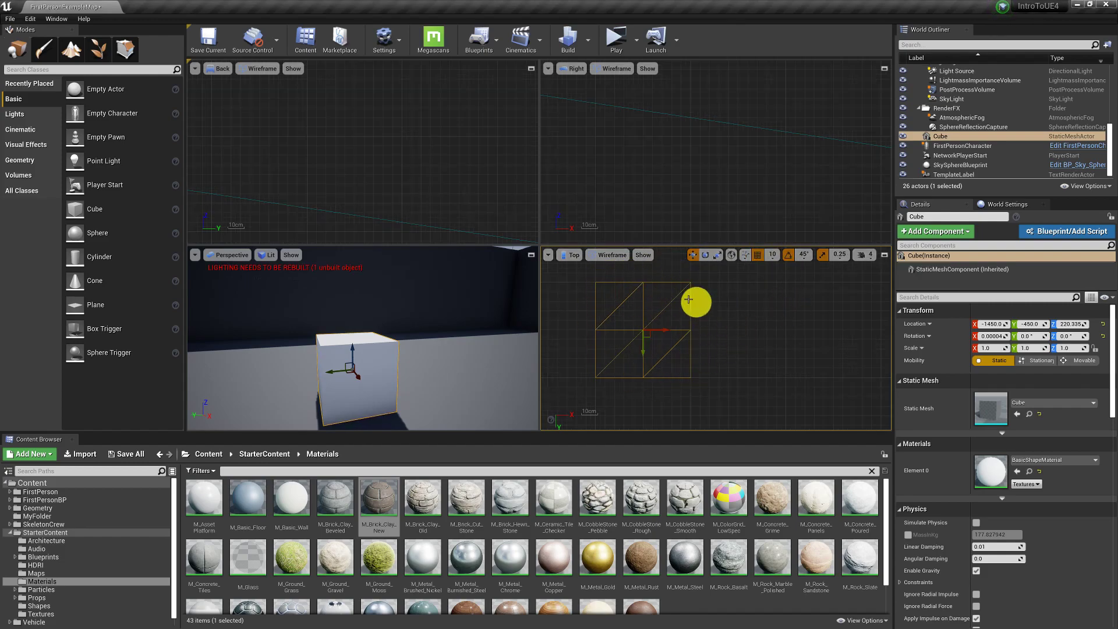
pyautogui.click(772, 255)
pyautogui.click(791, 312)
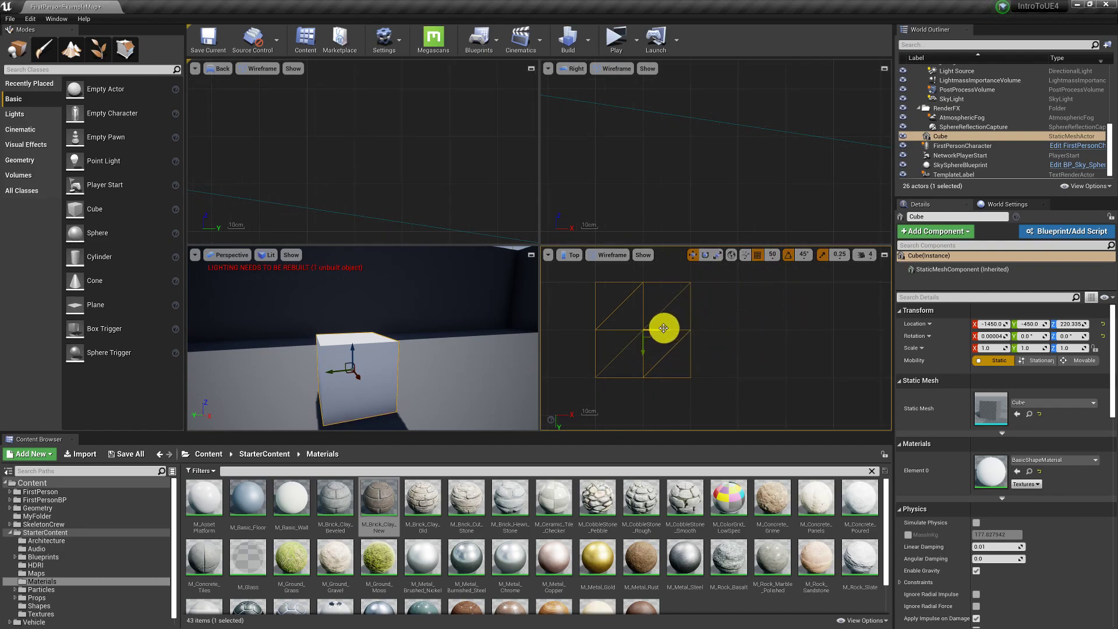
pyautogui.moveTo(661, 331); pyautogui.dragTo(689, 345)
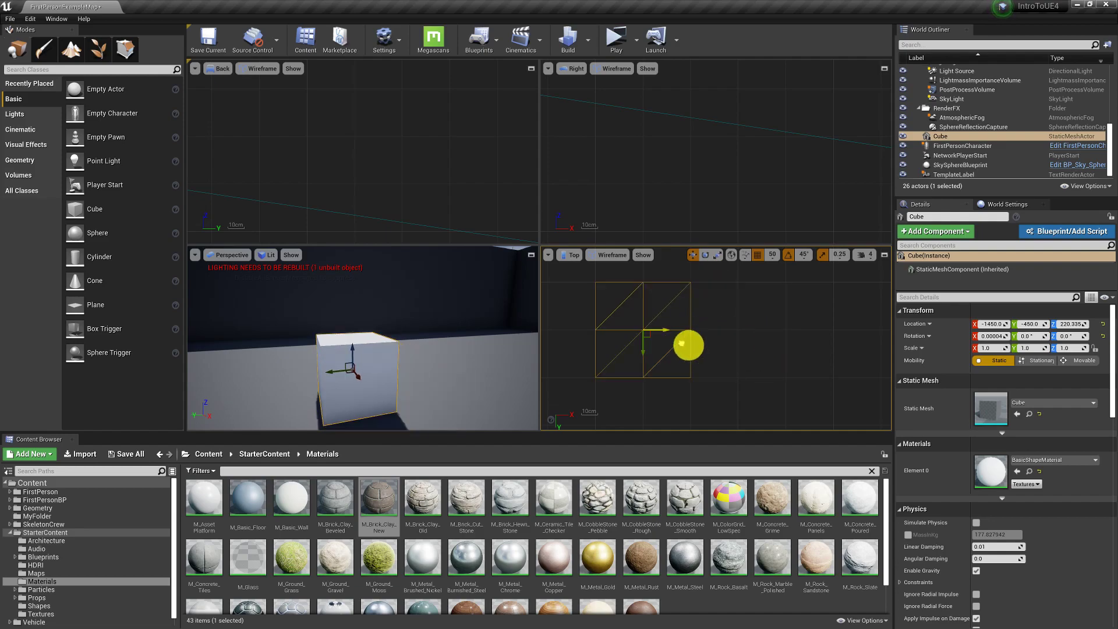
# Set the position grid snap to 100 and duplicate the cube twice along X, placing flush copies at X -1350 and X -1250.
pyautogui.click(772, 254)
pyautogui.click(781, 325)
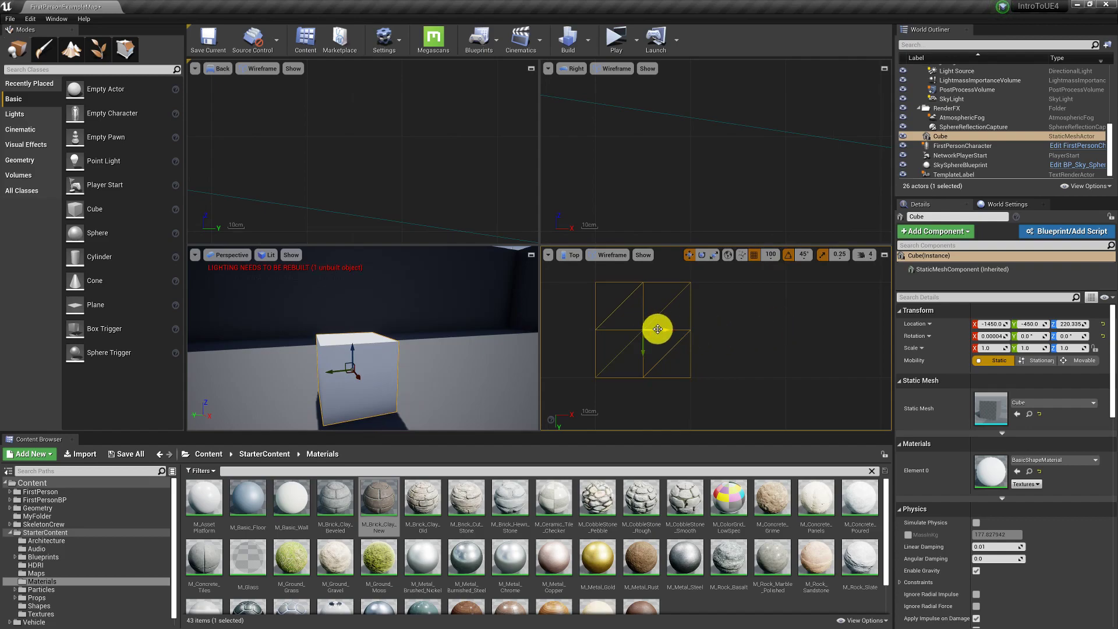
pyautogui.moveTo(658, 329); pyautogui.dragTo(685, 347)
pyautogui.moveTo(431, 356); pyautogui.dragTo(505, 369, button='right')
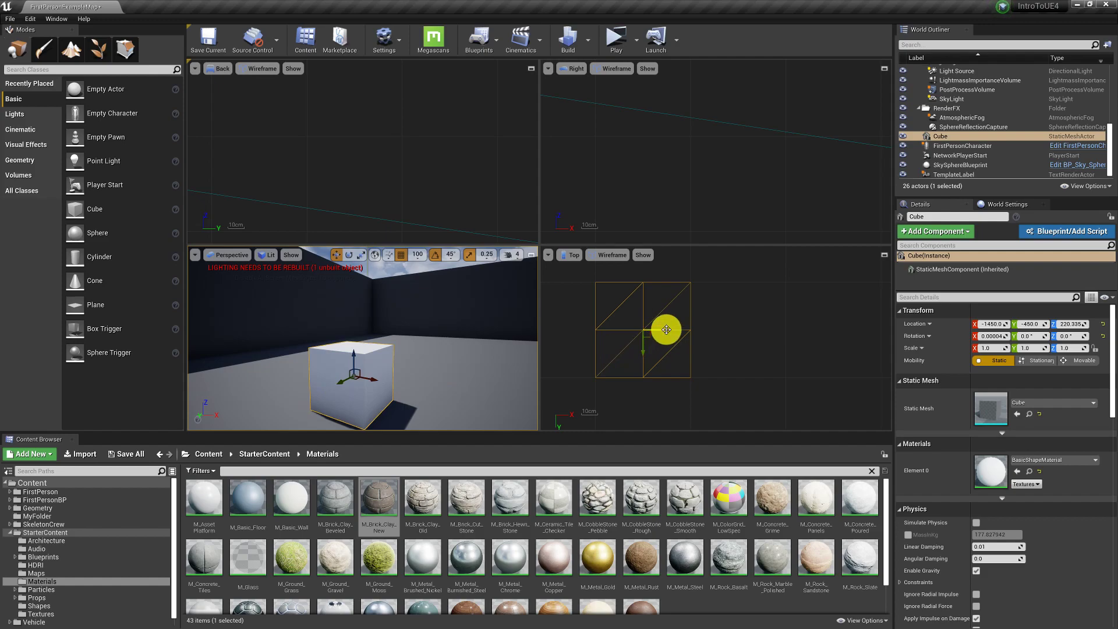
pyautogui.keyDown('alt'); pyautogui.moveTo(667, 329); pyautogui.dragTo(747, 329); pyautogui.keyUp('alt')
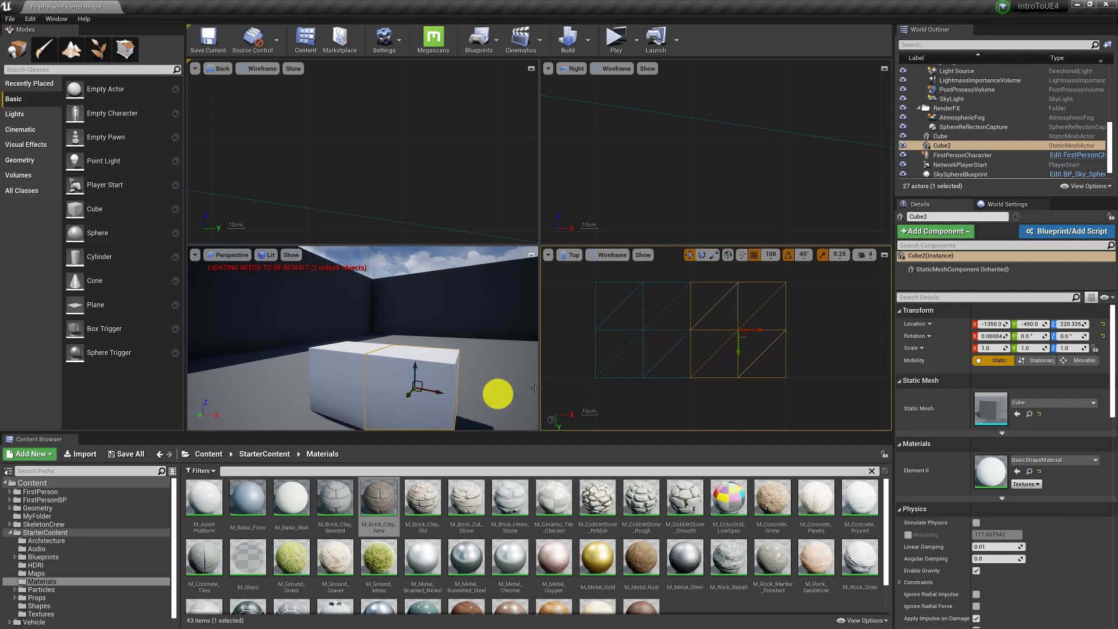
pyautogui.keyDown('alt'); pyautogui.moveTo(762, 331); pyautogui.dragTo(839, 327); pyautogui.keyUp('alt')
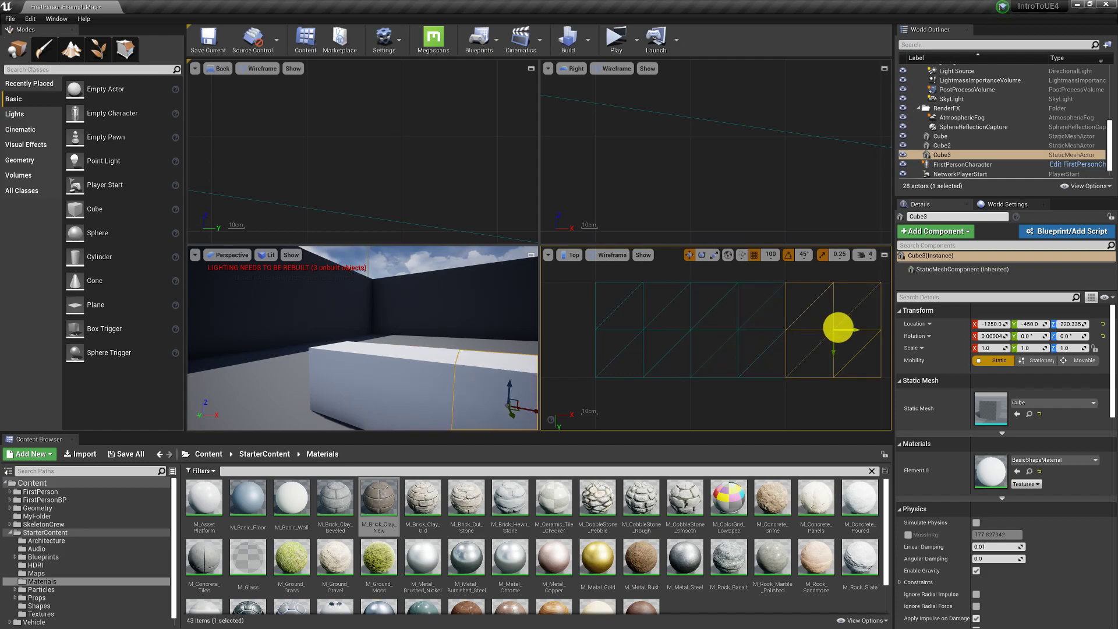
# Duplicate the last cube of the row along X in the Top view to X -950, leaving a two-cube gap.
pyautogui.moveTo(514, 375); pyautogui.dragTo(521, 342, button='right')
pyautogui.scroll(-3, 696, 347)
pyautogui.moveTo(804, 353); pyautogui.dragTo(676, 357, button='right')
pyautogui.scroll(-2, 676, 357)
pyautogui.moveTo(764, 358); pyautogui.dragTo(713, 364, button='right')
pyautogui.scroll(-1, 712, 363)
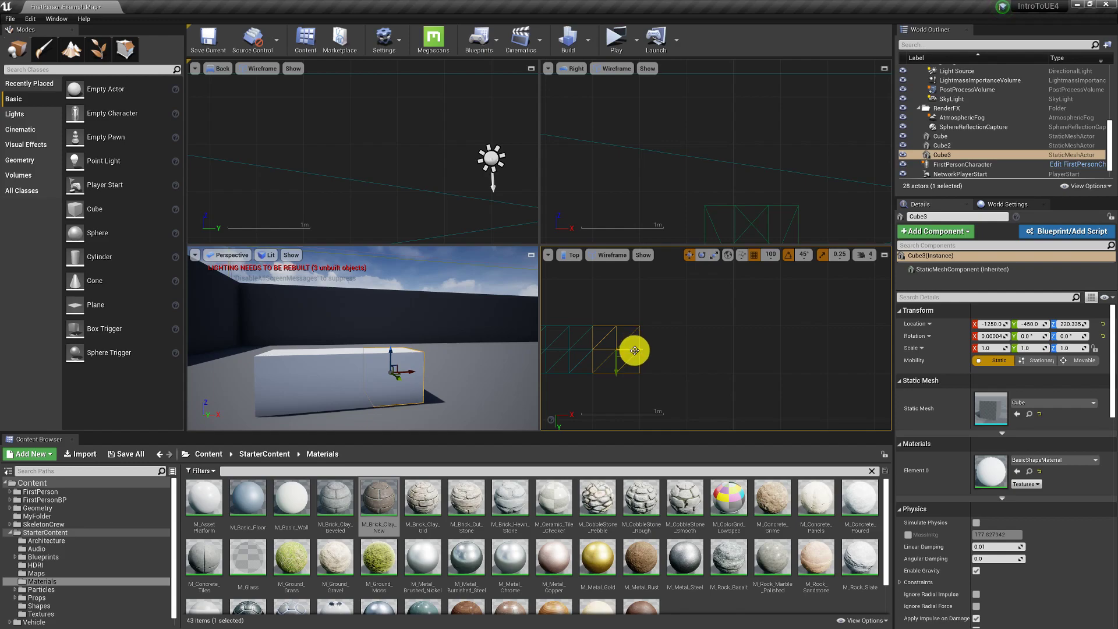
pyautogui.keyDown('alt'); pyautogui.moveTo(657, 350); pyautogui.dragTo(774, 359); pyautogui.keyUp('alt')
pyautogui.moveTo(454, 375); pyautogui.dragTo(342, 352)
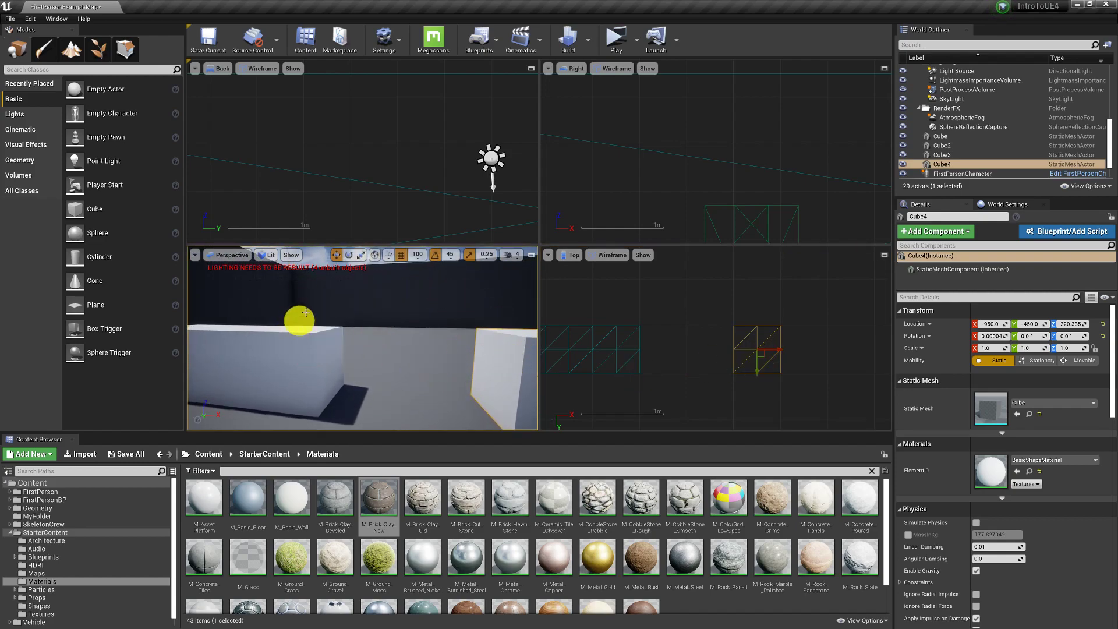
pyautogui.scroll(-5, 472, 355)
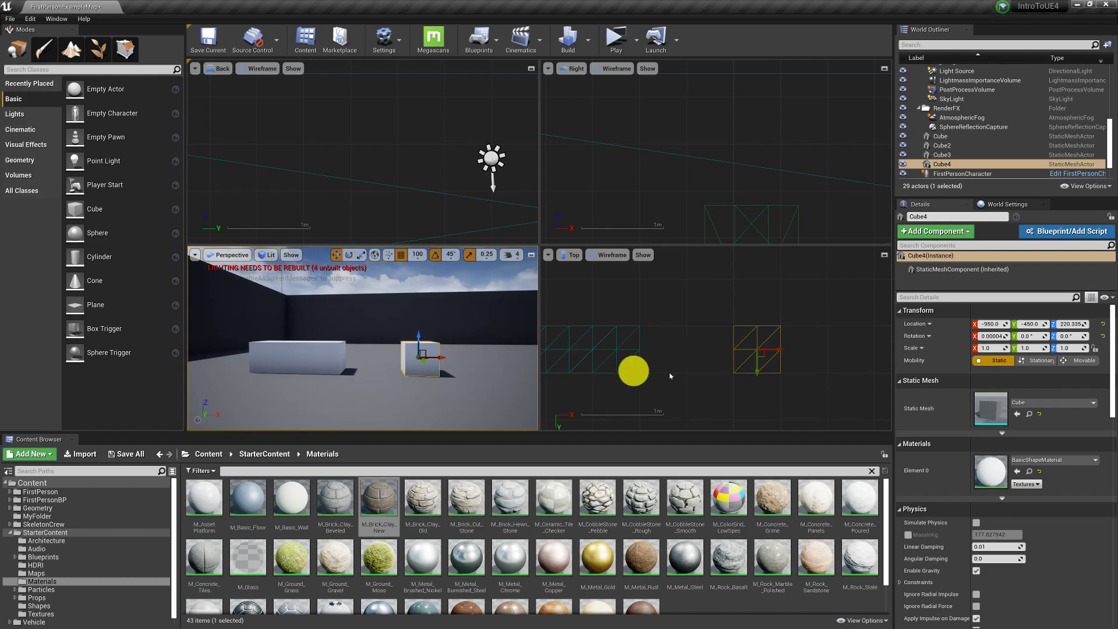
# Duplicate the separated cube along X, placing the copy flush beside it at X -850.
pyautogui.keyDown('alt'); pyautogui.moveTo(777, 350); pyautogui.dragTo(823, 350); pyautogui.keyUp('alt')
pyautogui.scroll(5, 402, 350)
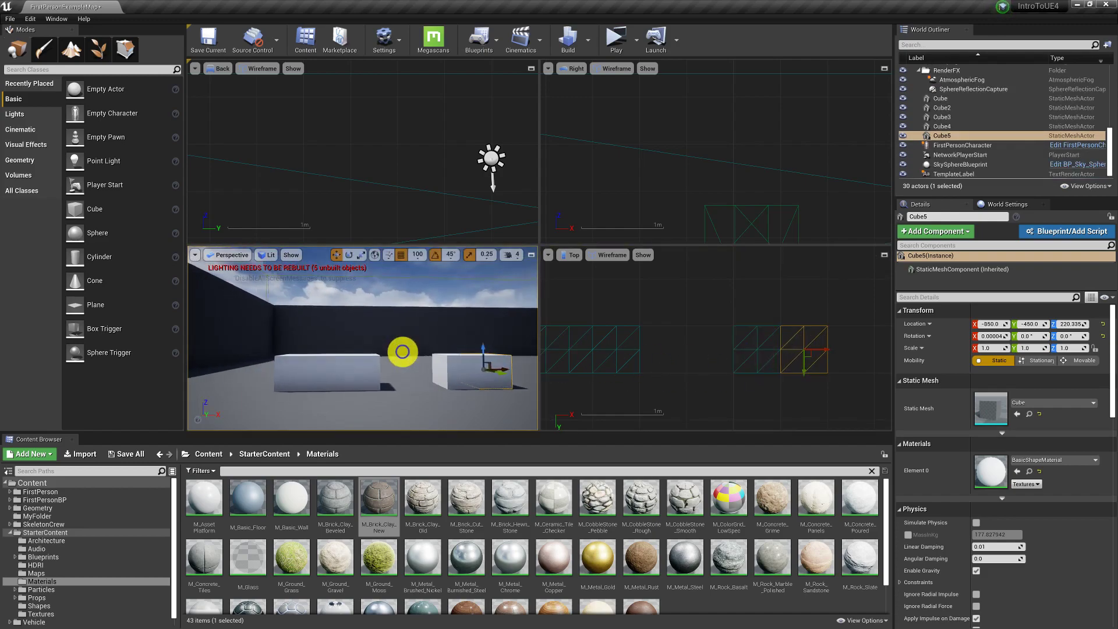
pyautogui.scroll(-5, 406, 351)
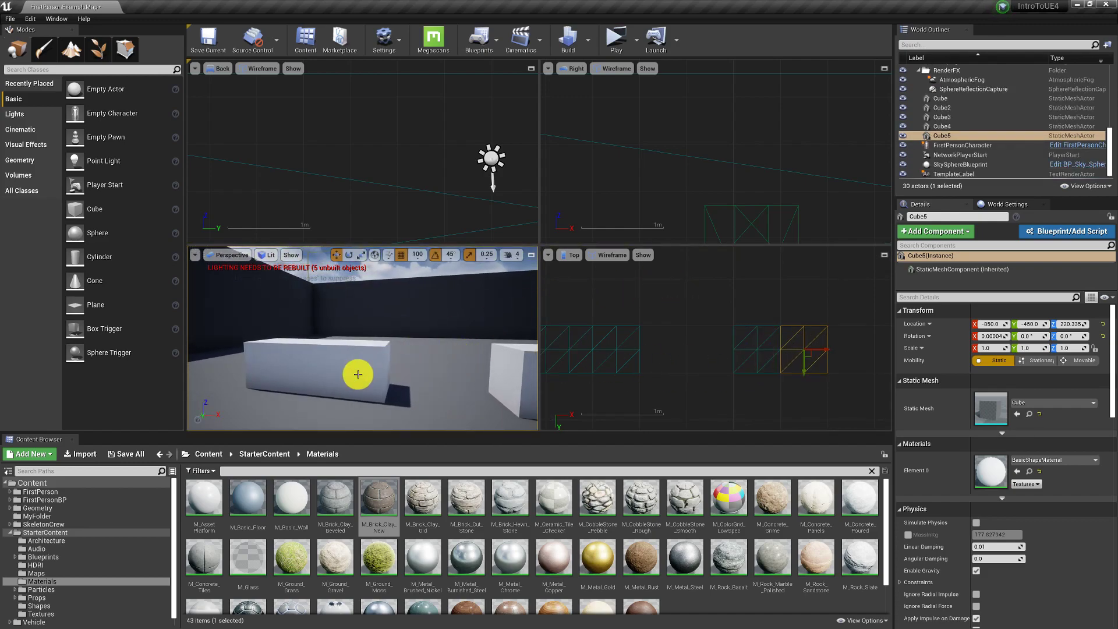
# Select the original cube at the start of the row and duplicate it along Y to Y 50.
pyautogui.click(323, 370)
pyautogui.click(268, 363)
pyautogui.moveTo(390, 342); pyautogui.dragTo(259, 371, button='right')
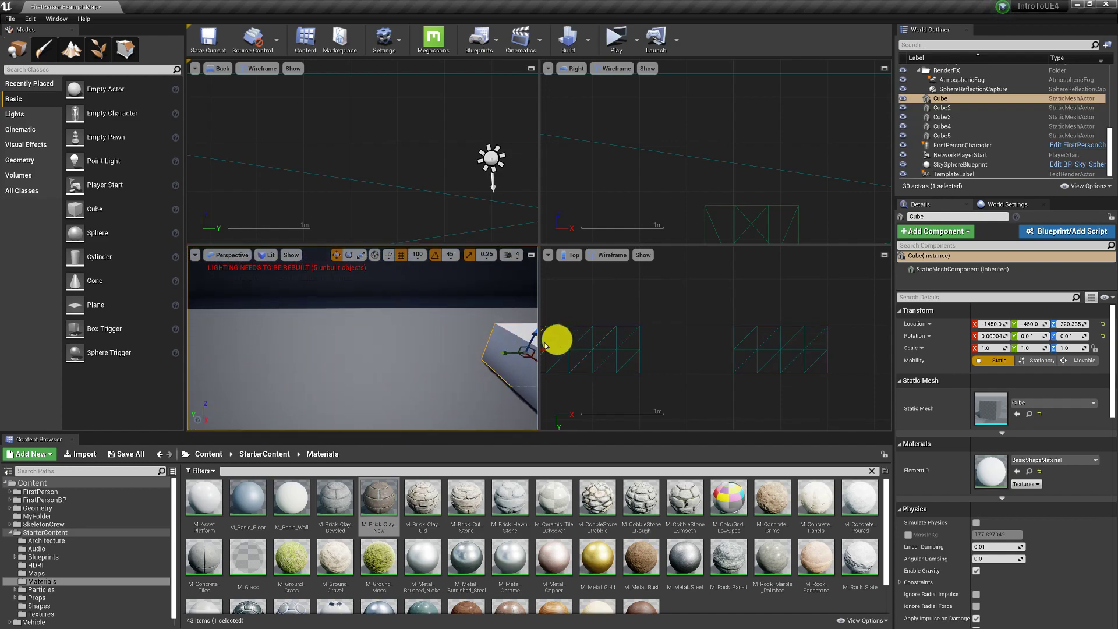
pyautogui.keyDown('alt'); pyautogui.moveTo(509, 352); pyautogui.dragTo(283, 380); pyautogui.keyUp('alt')
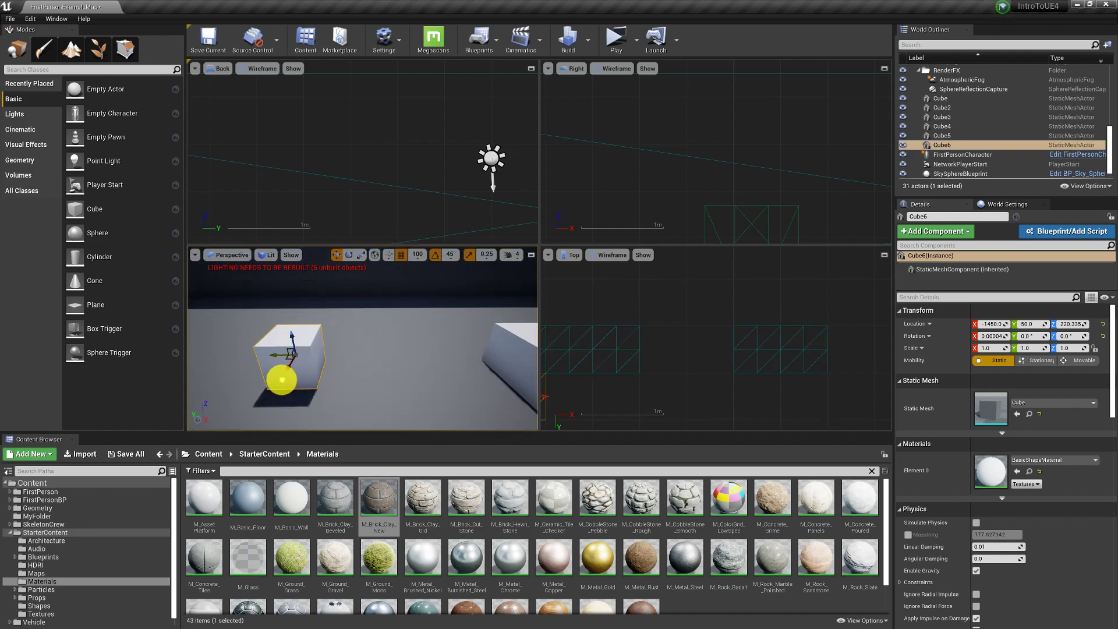
pyautogui.moveTo(391, 385); pyautogui.dragTo(384, 352, button='right')
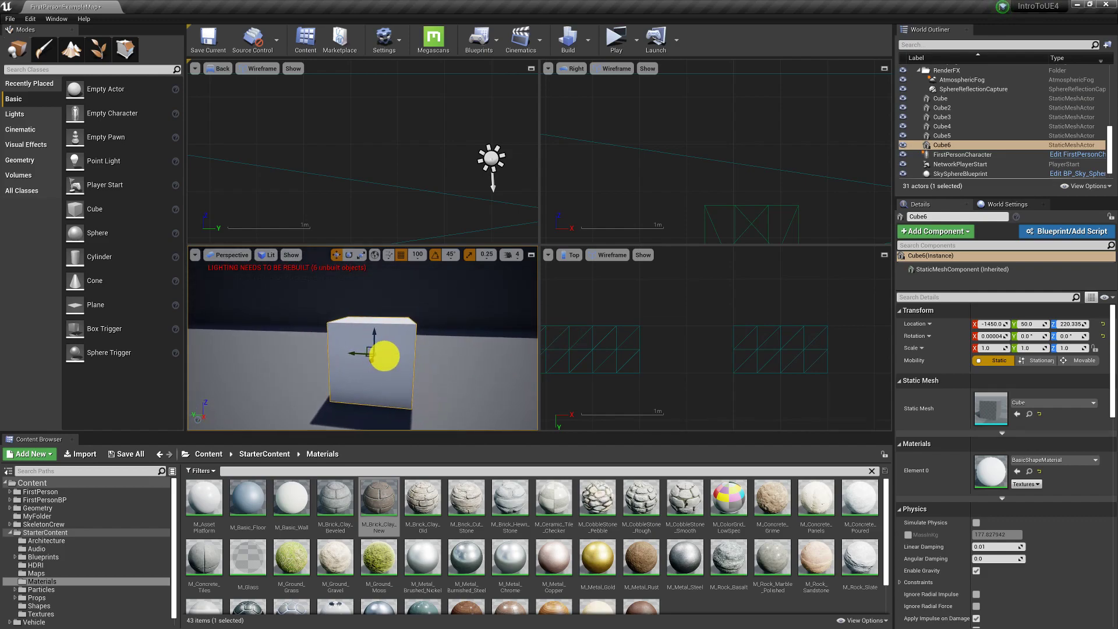
# Maximize the Perspective view and duplicate the separate cube upward along Z, stacking the copy at Z 320.335.
pyautogui.click(530, 255)
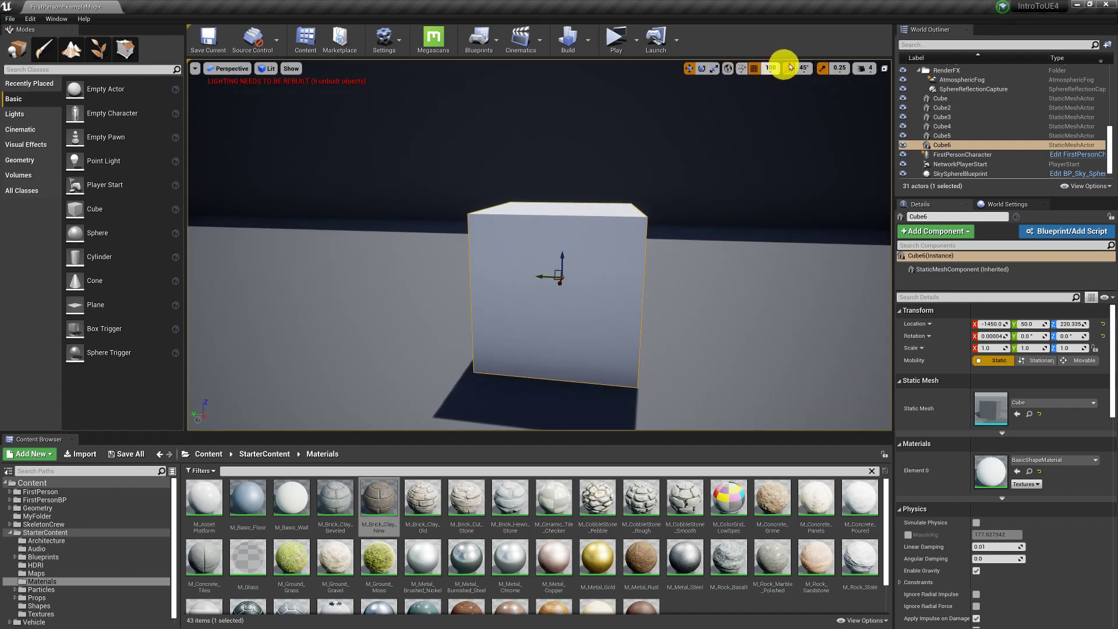
pyautogui.click(823, 69)
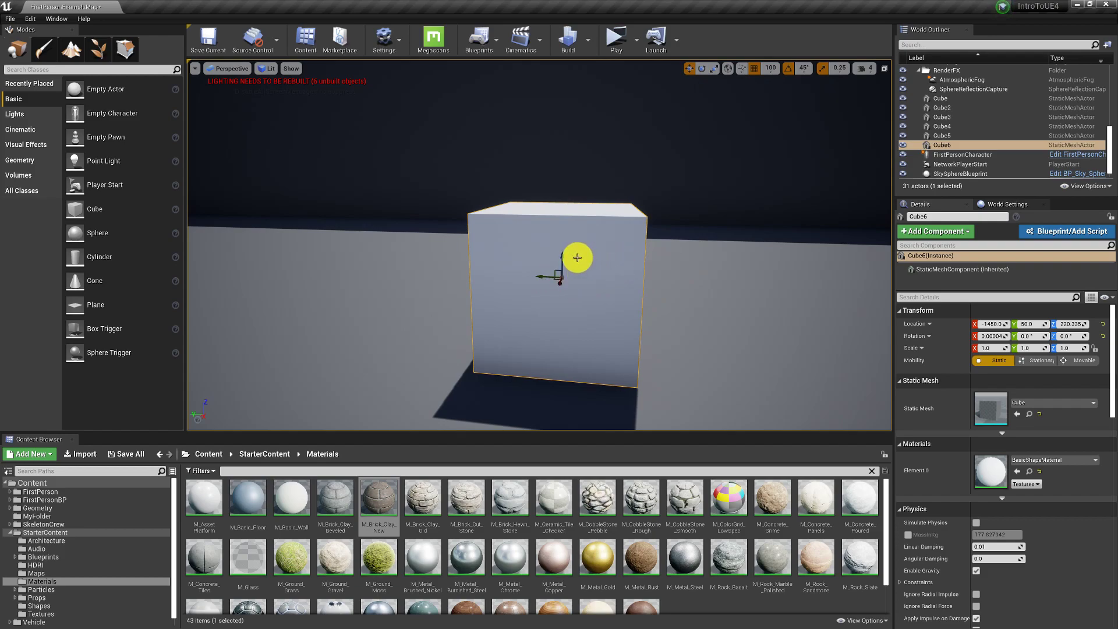
pyautogui.keyDown('alt'); pyautogui.moveTo(563, 258); pyautogui.dragTo(566, 142); pyautogui.keyUp('alt')
# Set the position grid snap to 5, try rotating the stacked cube around X with 45° snapping, and undo the rotations.
pyautogui.click(767, 68)
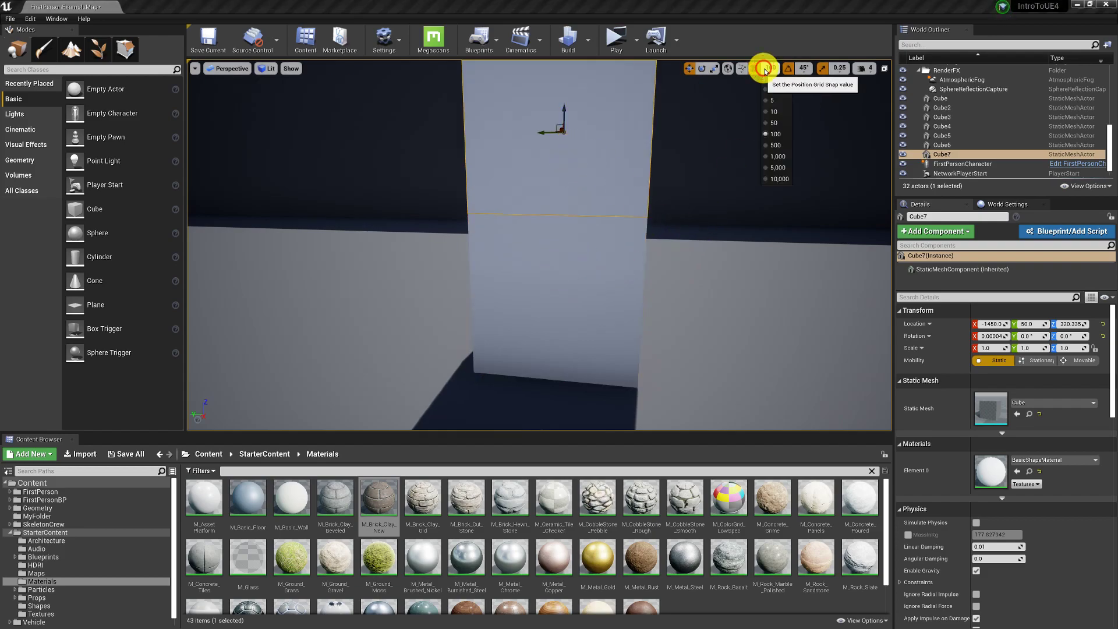
pyautogui.click(777, 104)
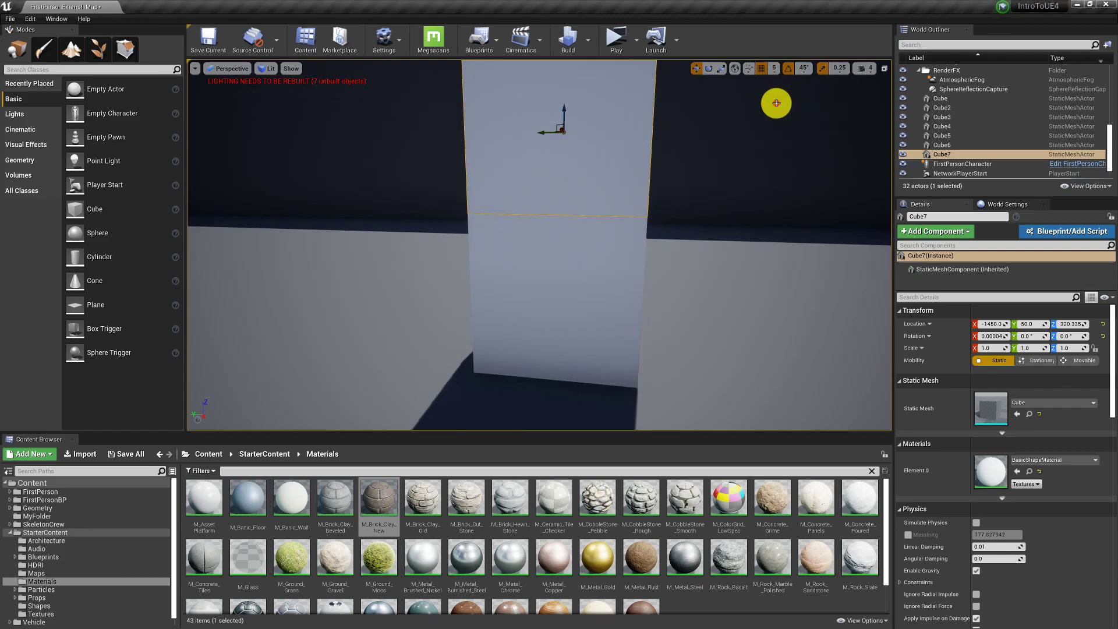
pyautogui.press('f')
pyautogui.press('e')
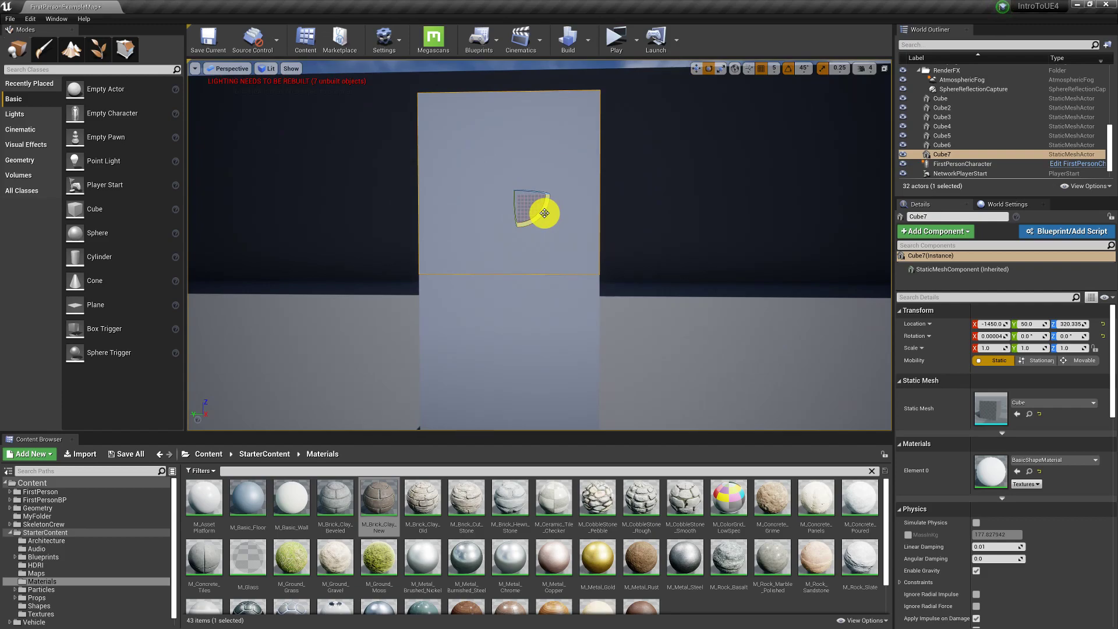
pyautogui.moveTo(546, 217); pyautogui.dragTo(470, 281)
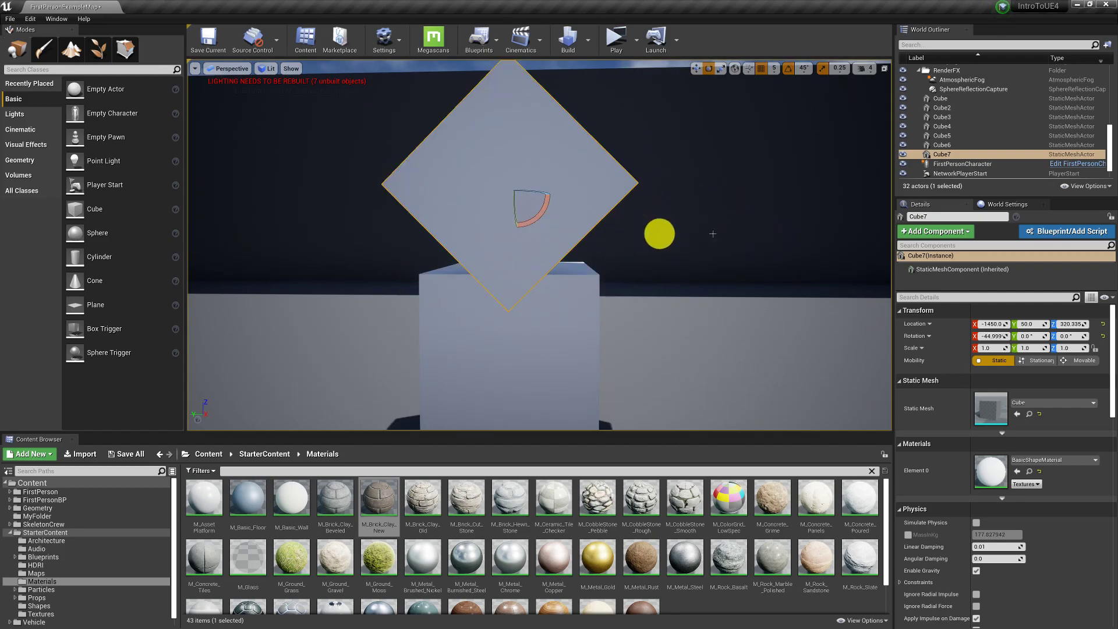
pyautogui.hotkey('ctrl', 'z')
pyautogui.moveTo(547, 208); pyautogui.dragTo(575, 182)
pyautogui.hotkey('ctrl', 'z')
# Set the rotation snap to 10°, try lowering the stacked cube along Z with 5-unit position snapping, and undo the move.
pyautogui.click(801, 68)
pyautogui.click(824, 107)
pyautogui.moveTo(591, 192); pyautogui.dragTo(512, 233, button='right')
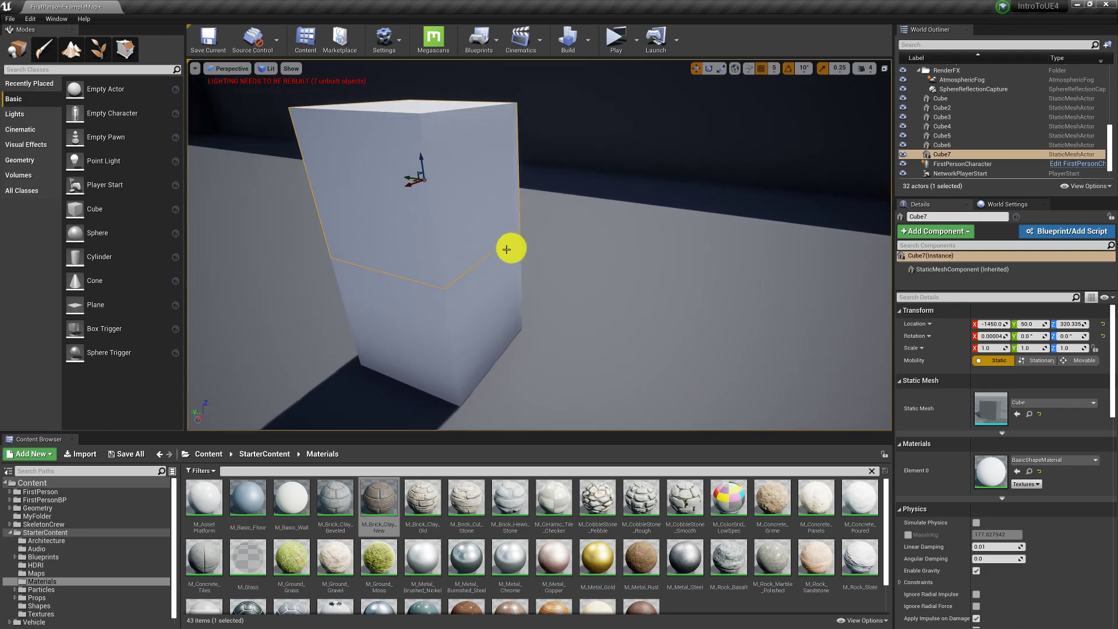
pyautogui.moveTo(421, 163); pyautogui.dragTo(429, 274)
pyautogui.hotkey('ctrl', 'z')
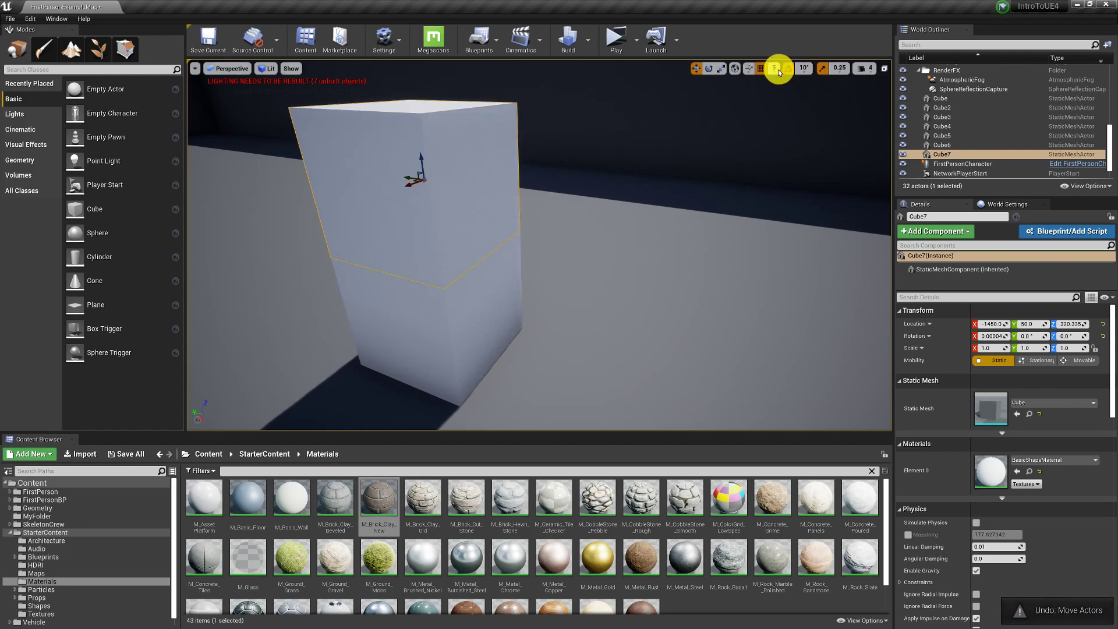
# Set the position grid snap to 100 and move the stacked cube down to Z 220.335 and along Y to -50, flush beside the lower cube.
pyautogui.click(776, 69)
pyautogui.click(781, 134)
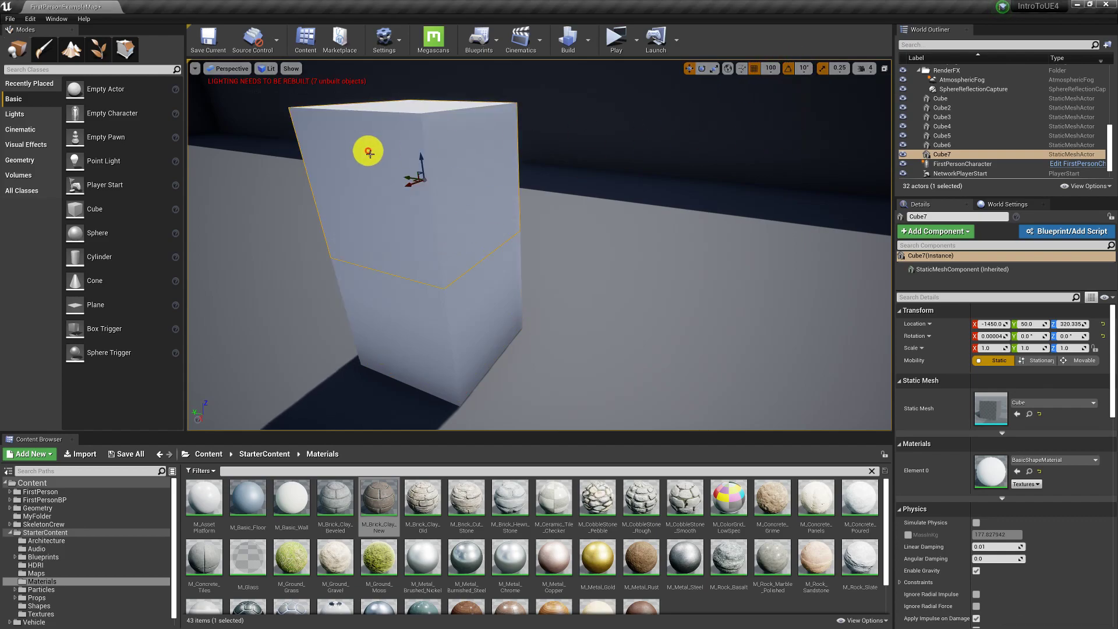
pyautogui.moveTo(427, 198); pyautogui.dragTo(431, 246)
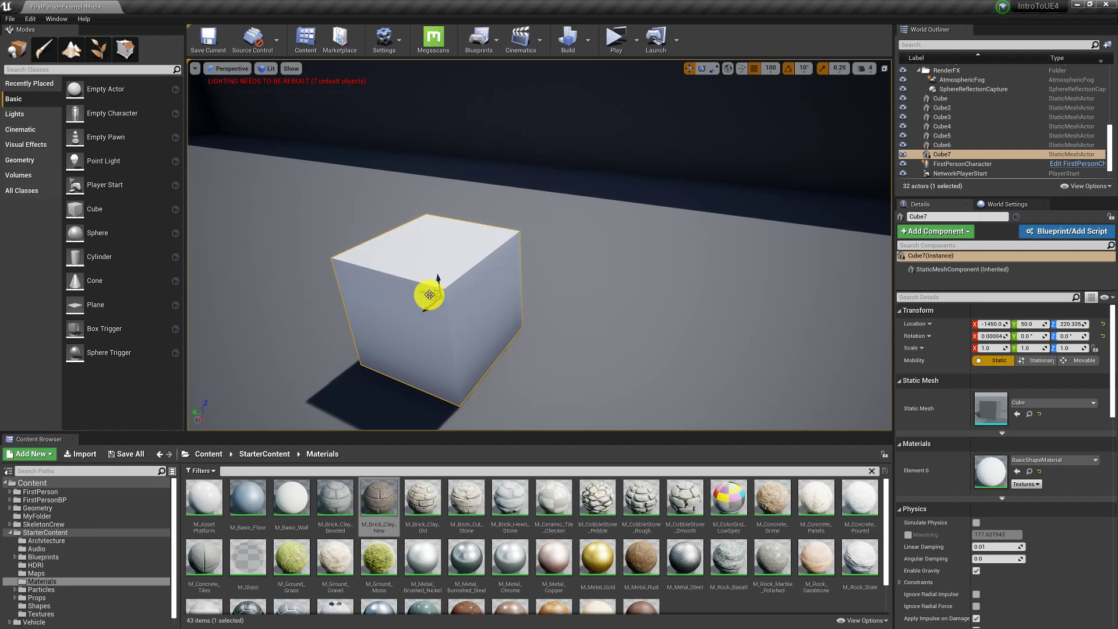
pyautogui.keyDown('alt'); pyautogui.moveTo(427, 294); pyautogui.dragTo(492, 311); pyautogui.keyUp('alt')
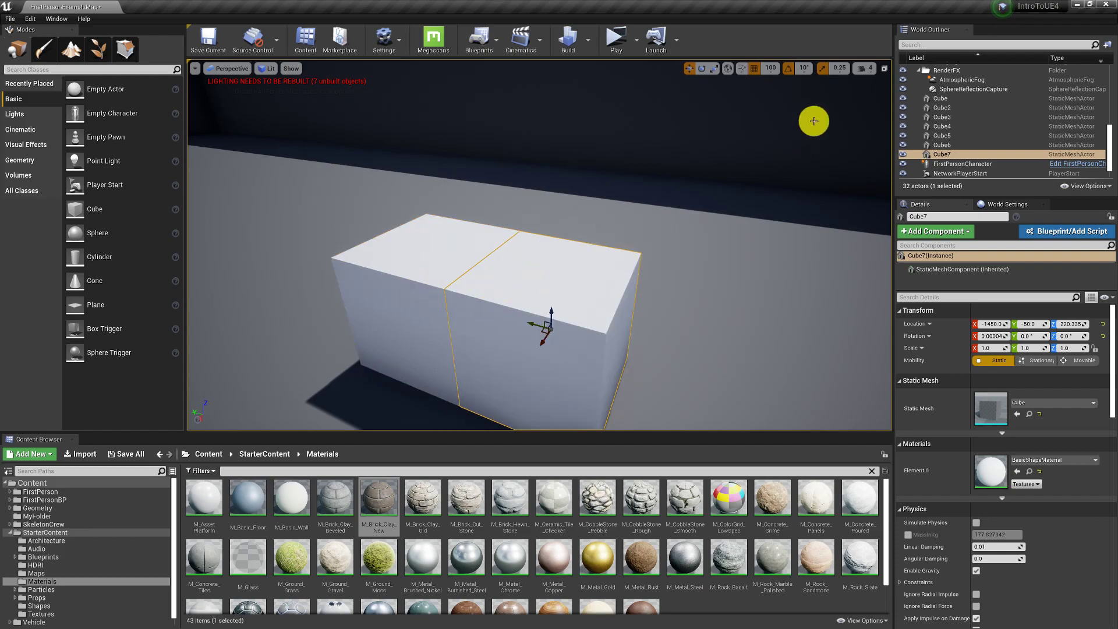
# Set the position grid snap to 5, try rotating the selected cube 20° around Z, and undo the rotation.
pyautogui.click(771, 68)
pyautogui.click(785, 103)
pyautogui.moveTo(680, 268); pyautogui.dragTo(635, 269, button='right')
pyautogui.press('e')
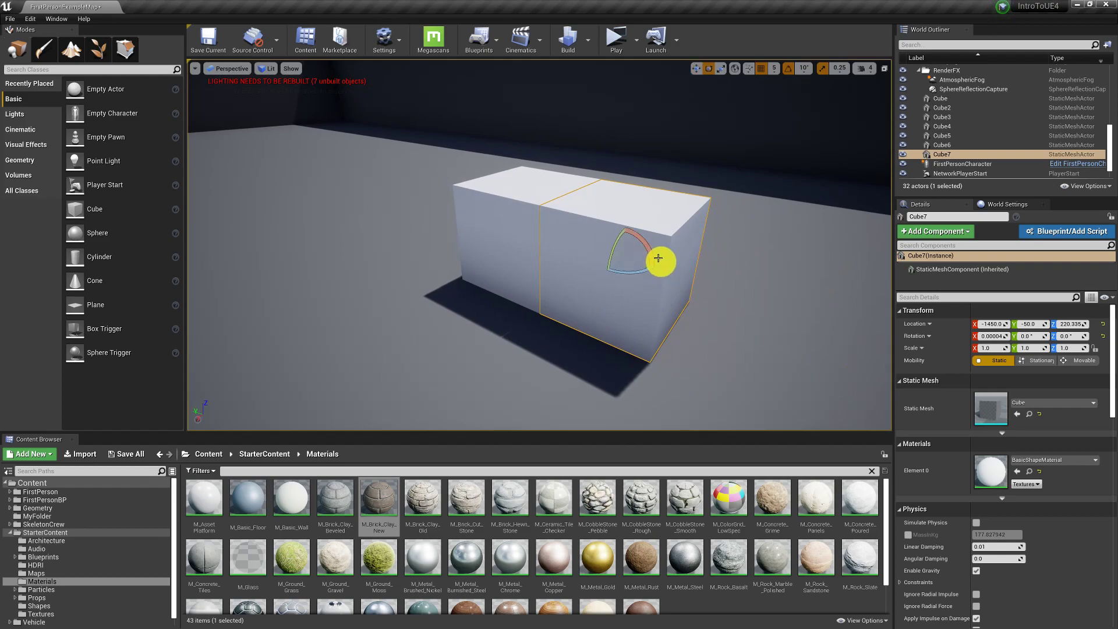
pyautogui.moveTo(637, 272); pyautogui.dragTo(611, 295)
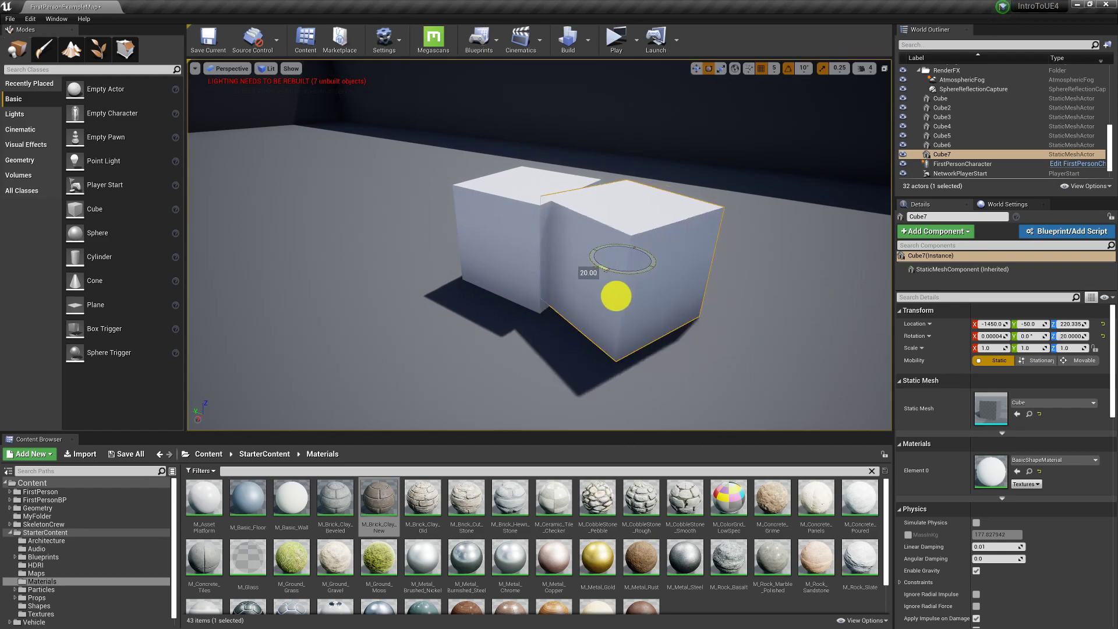
pyautogui.hotkey('ctrl', 'z')
# Try shifting the cube's pivot temporarily near the seam with its neighbour, switch to rotation, and undo the accidental selection of the adjacent cube.
pyautogui.press('w')
pyautogui.moveTo(590, 268)
pyautogui.mouseDown(button='right')
pyautogui.moveTo(644, 262)
pyautogui.moveTo(592, 268)
pyautogui.mouseUp(button='right')
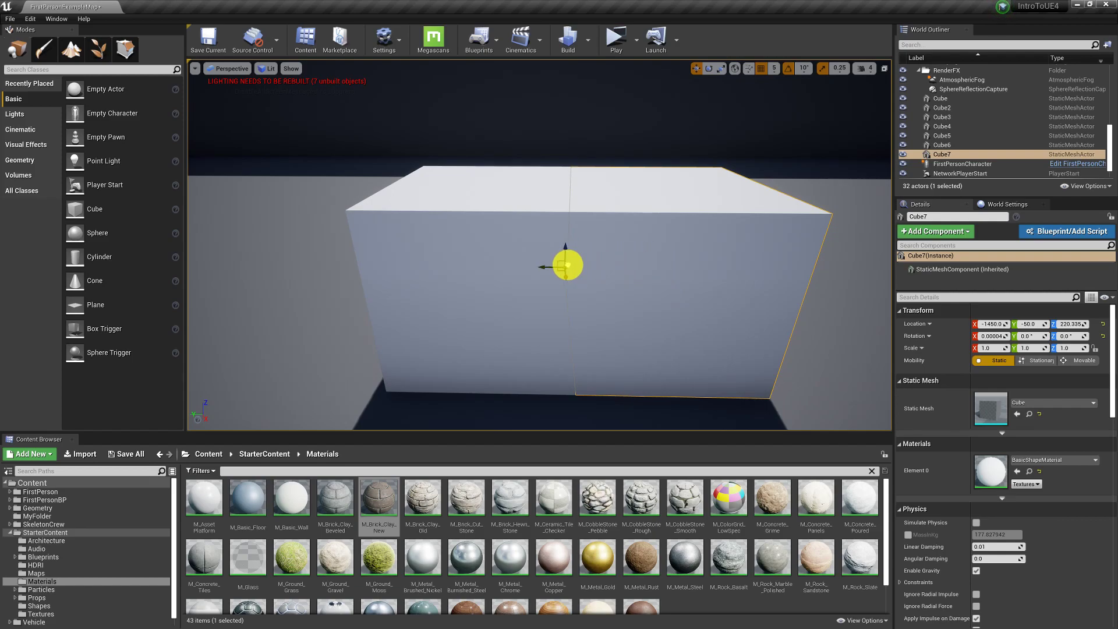
pyautogui.moveTo(569, 265); pyautogui.dragTo(589, 319)
pyautogui.press('e')
pyautogui.moveTo(558, 214); pyautogui.dragTo(558, 215)
pyautogui.click(559, 217)
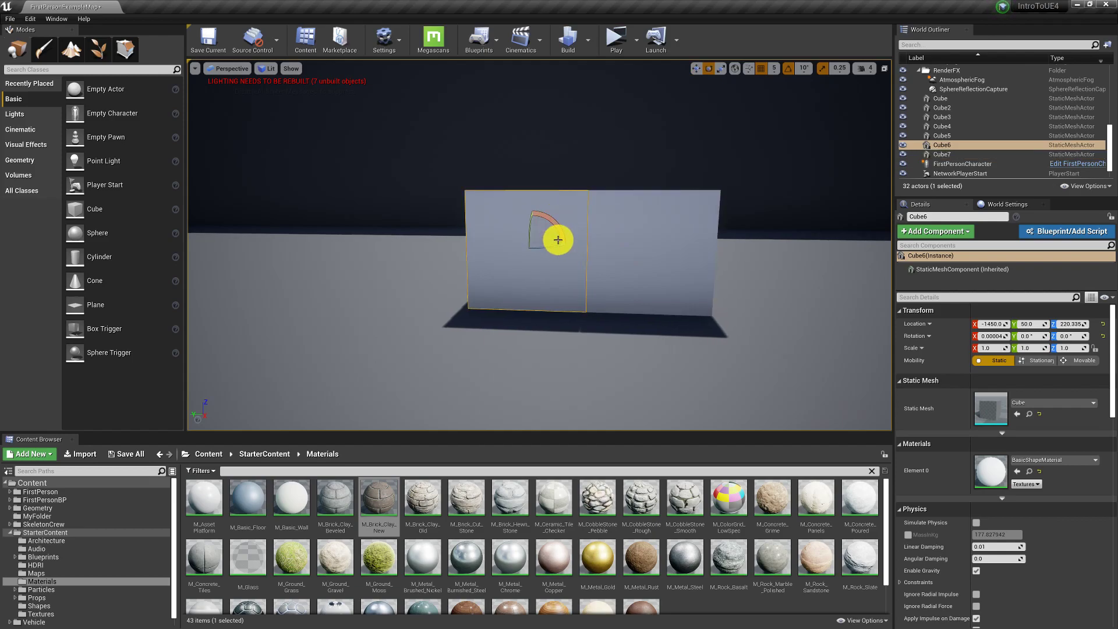
pyautogui.hotkey('ctrl', 'z')
pyautogui.press('w')
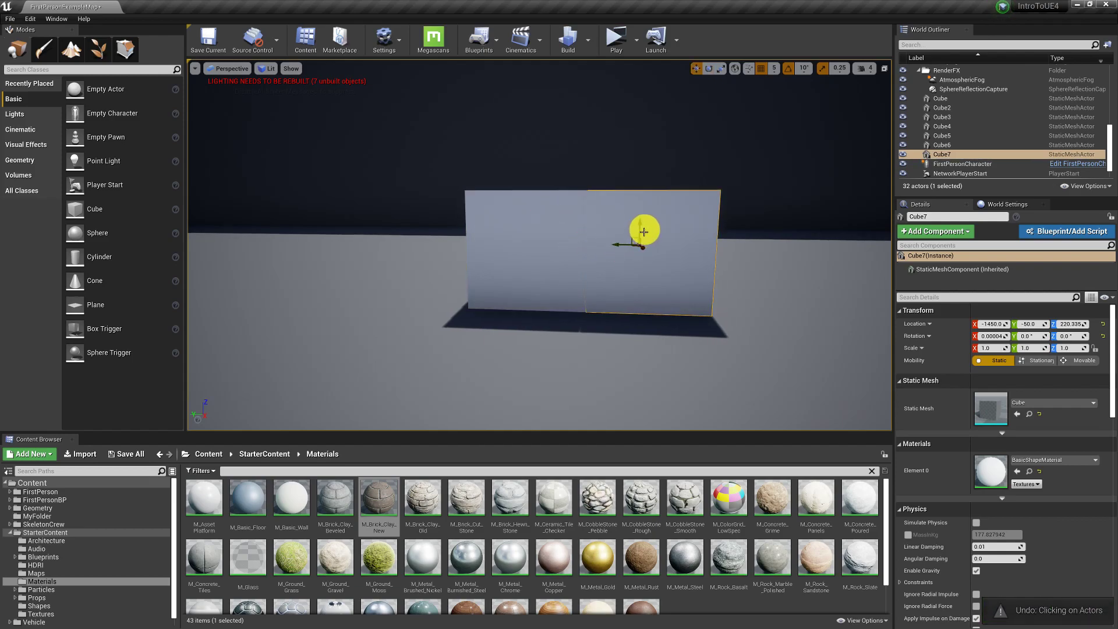
# Temporarily offset the selected cube's pivot toward the adjoining cube, try rotating it -20° around Z, and undo the rotation.
pyautogui.press('f')
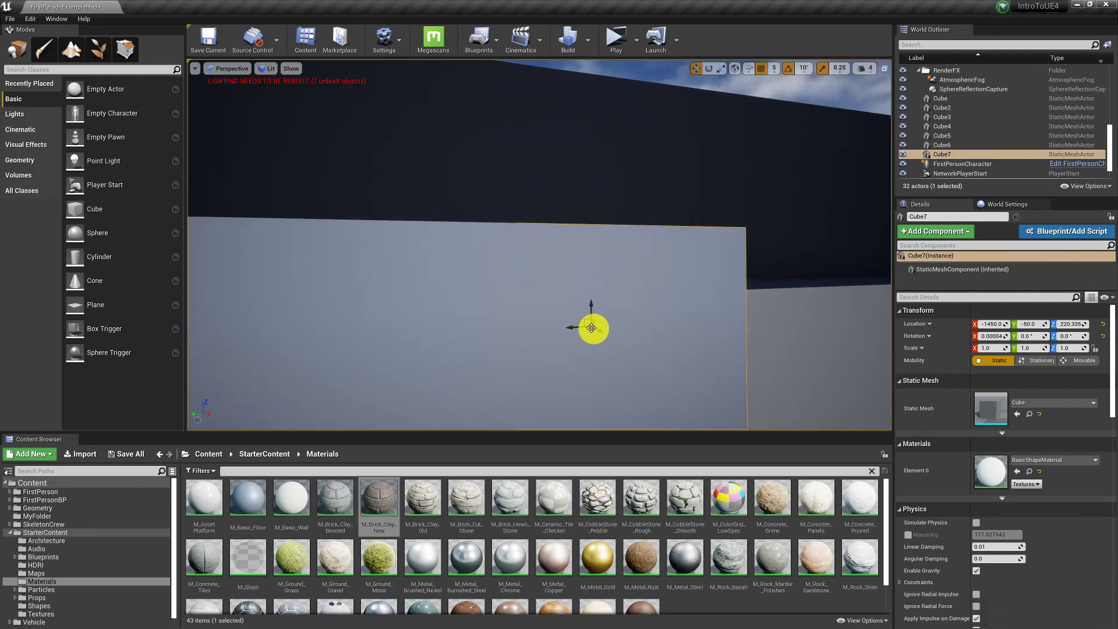
pyautogui.moveTo(588, 327); pyautogui.dragTo(477, 336, button='middle')
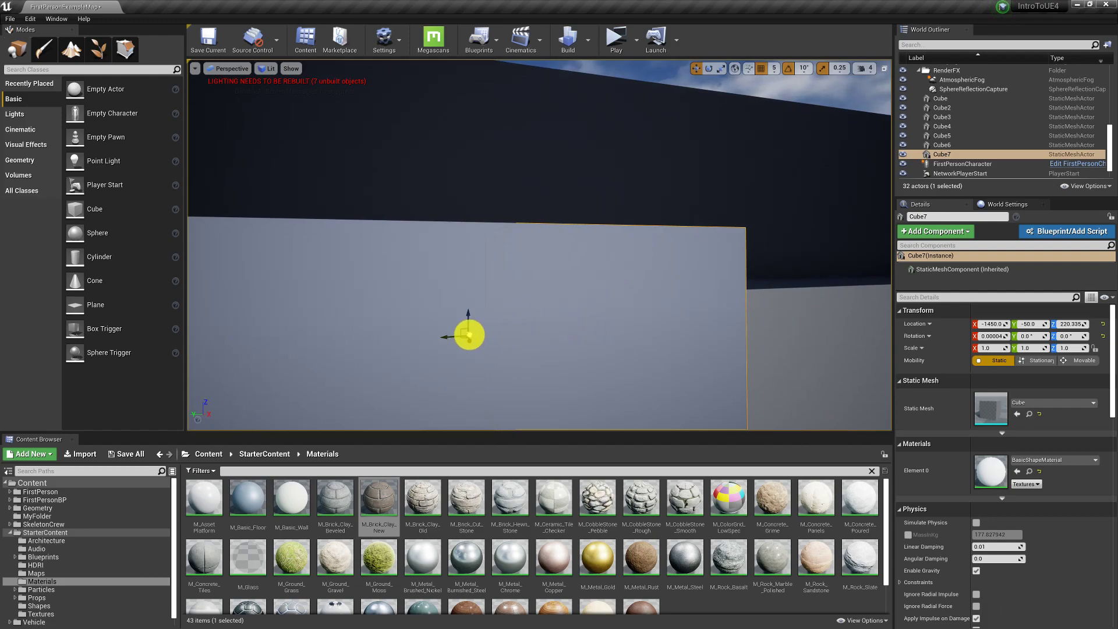
pyautogui.moveTo(459, 343)
pyautogui.mouseDown()
pyautogui.moveTo(349, 344)
pyautogui.moveTo(509, 357)
pyautogui.moveTo(449, 374)
pyautogui.moveTo(456, 342)
pyautogui.mouseUp()
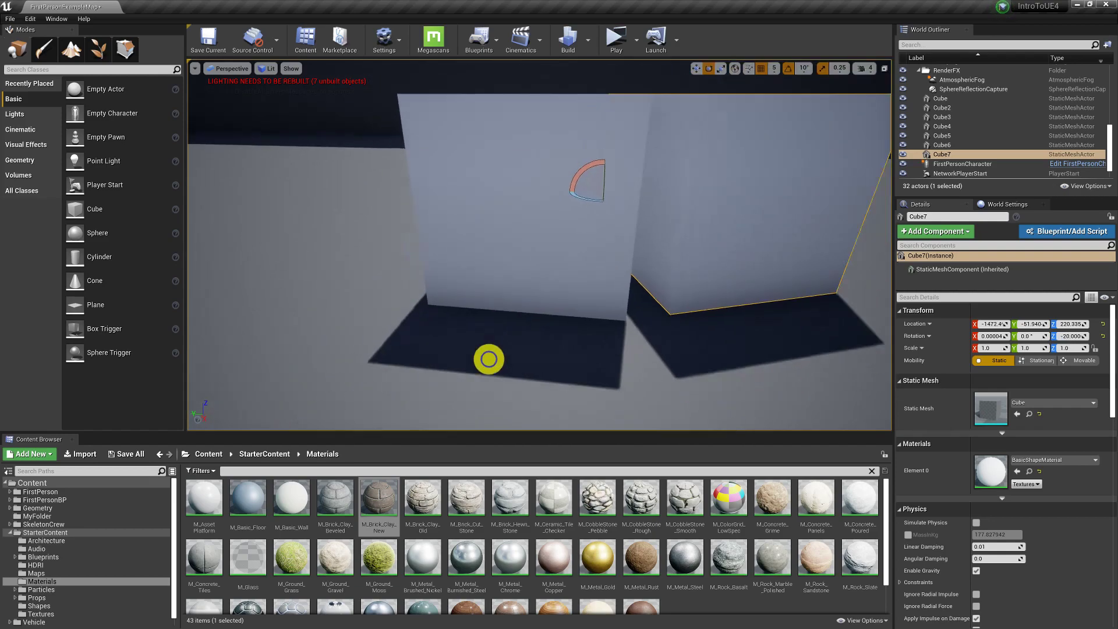
pyautogui.press('s')
pyautogui.moveTo(489, 360); pyautogui.dragTo(496, 348, button='right')
pyautogui.press('w')
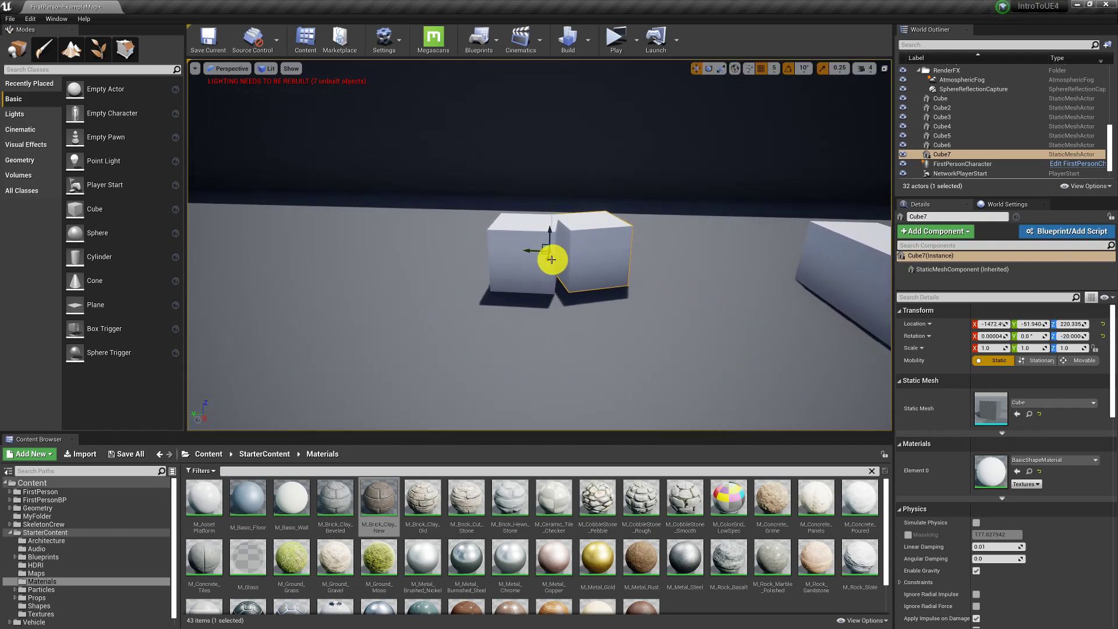
pyautogui.moveTo(562, 265); pyautogui.dragTo(584, 249)
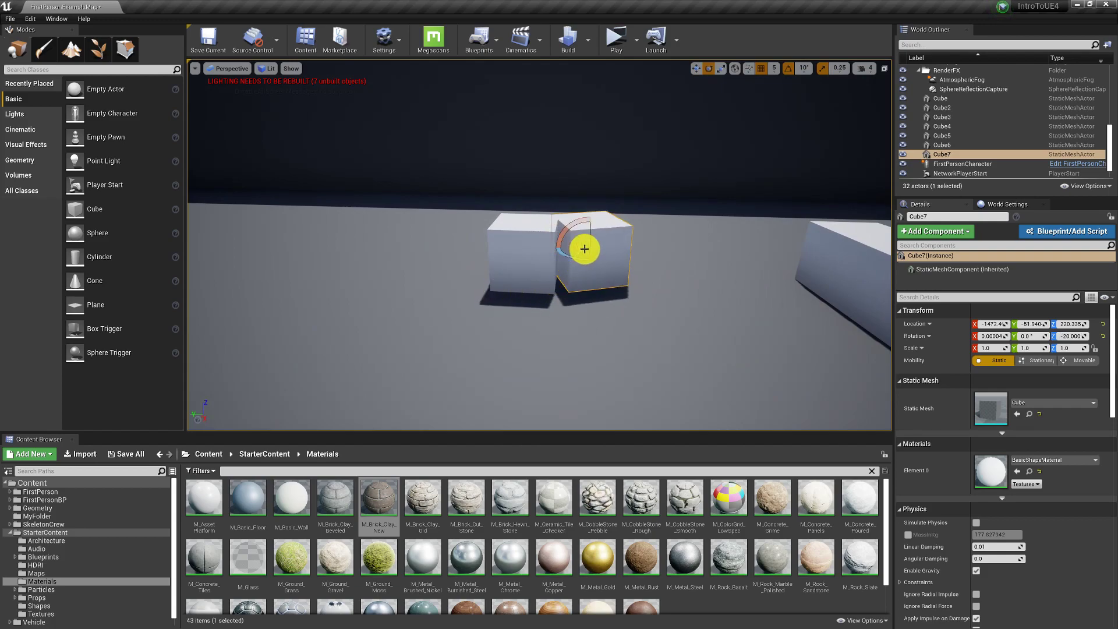
pyautogui.hotkey('ctrl', 'z')
pyautogui.hotkey('ctrl', 'z')
pyautogui.press('w')
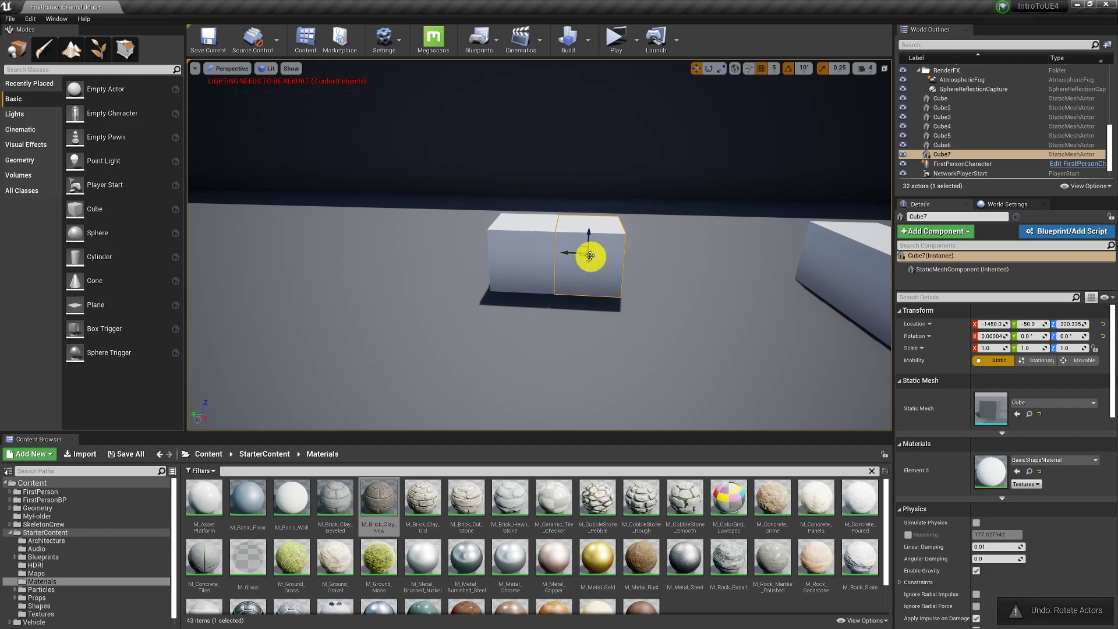
# Move the pivot to the joined edge of the two cubes, try rotating the selected cube 20° around Z, and undo it.
pyautogui.press('d')
pyautogui.moveTo(631, 279)
pyautogui.mouseDown(button='right')
pyautogui.moveTo(505, 259)
pyautogui.moveTo(637, 289)
pyautogui.mouseUp(button='right')
pyautogui.press('w')
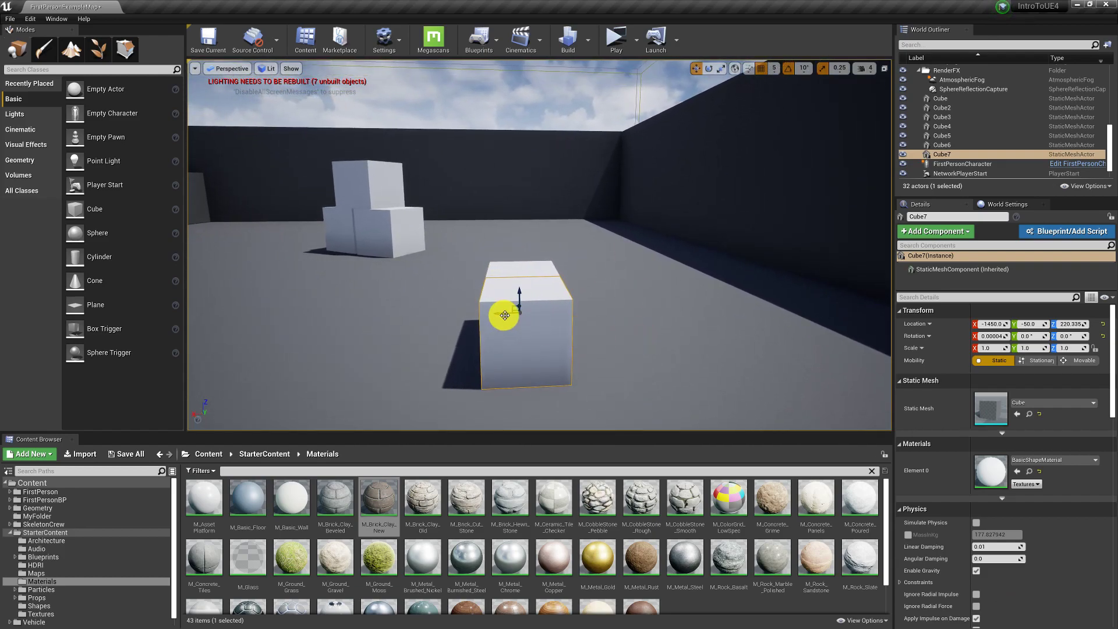
pyautogui.moveTo(503, 312); pyautogui.dragTo(491, 313, button='middle')
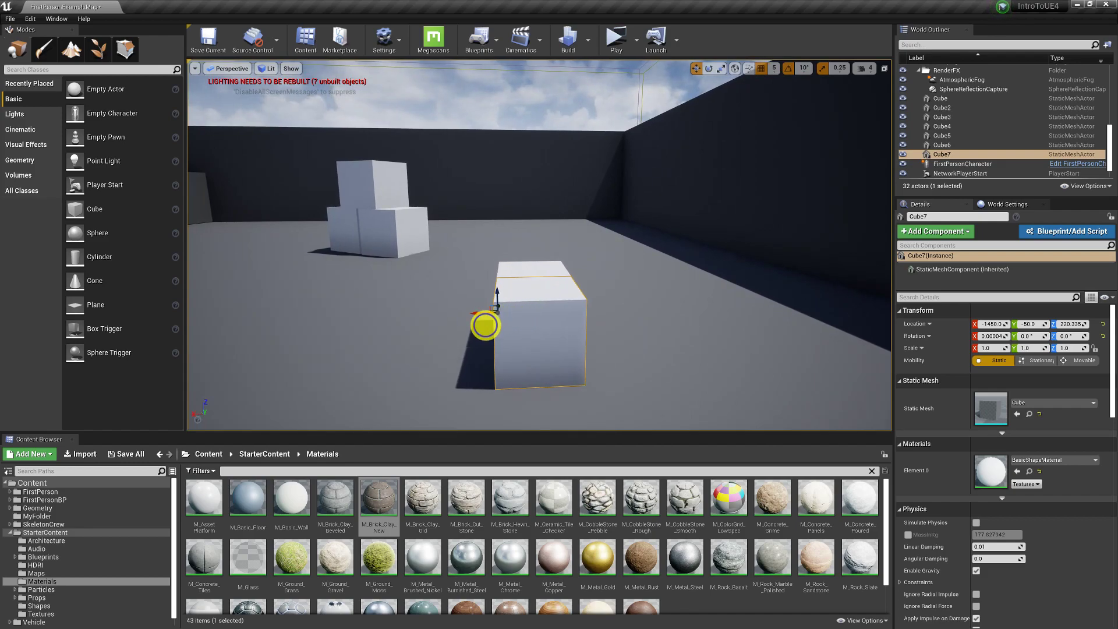
pyautogui.press('f')
pyautogui.press('e')
pyautogui.moveTo(529, 360); pyautogui.dragTo(461, 377)
pyautogui.hotkey('ctrl', 'z')
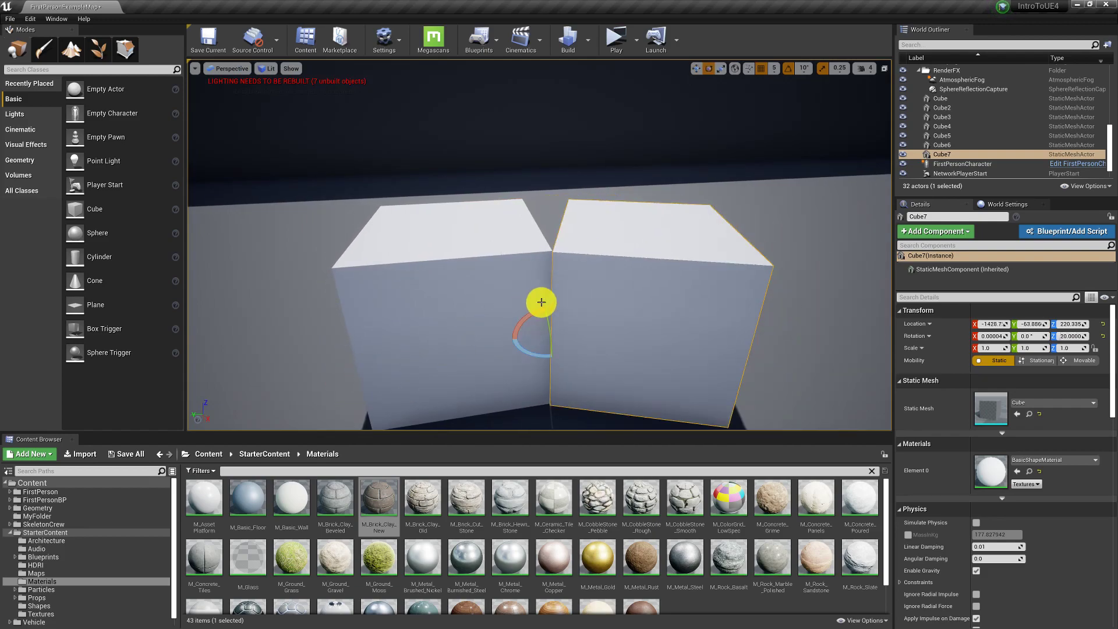
pyautogui.hotkey('ctrl', 'z')
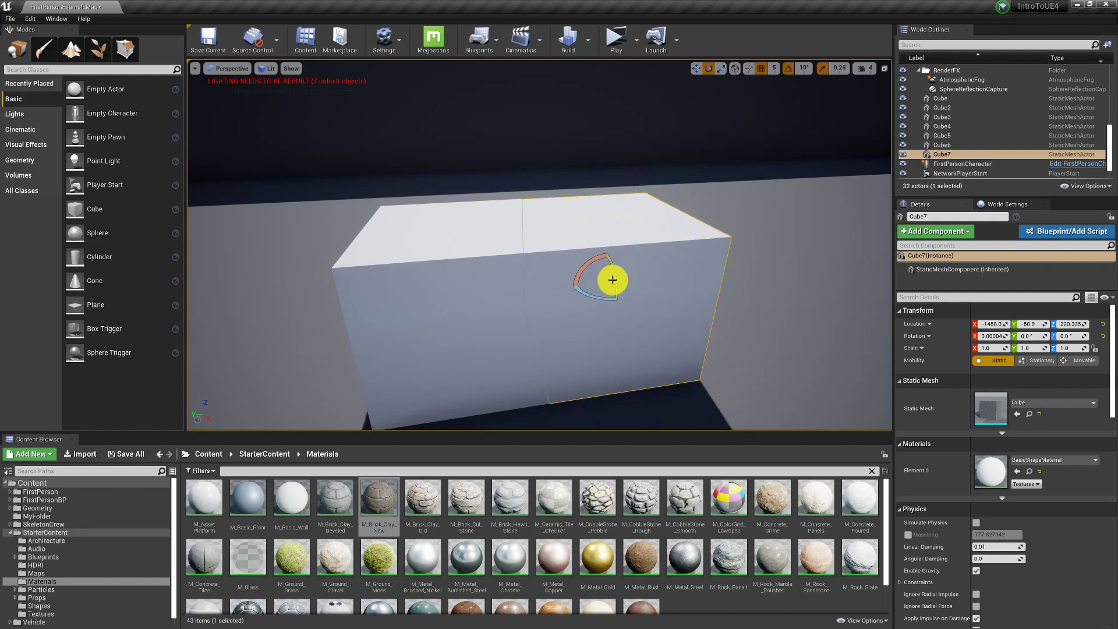
pyautogui.press('w')
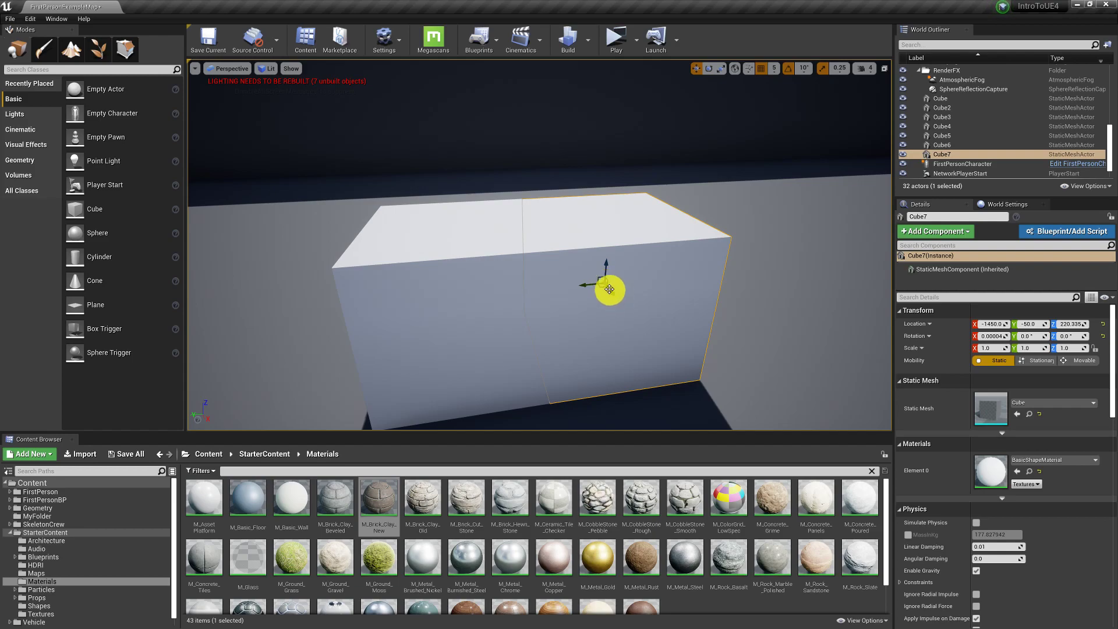
# Reposition the temporary pivot on the front face near the seam, try a 20° Z rotation around it, and undo the rotation.
pyautogui.moveTo(606, 284); pyautogui.dragTo(536, 291, button='middle')
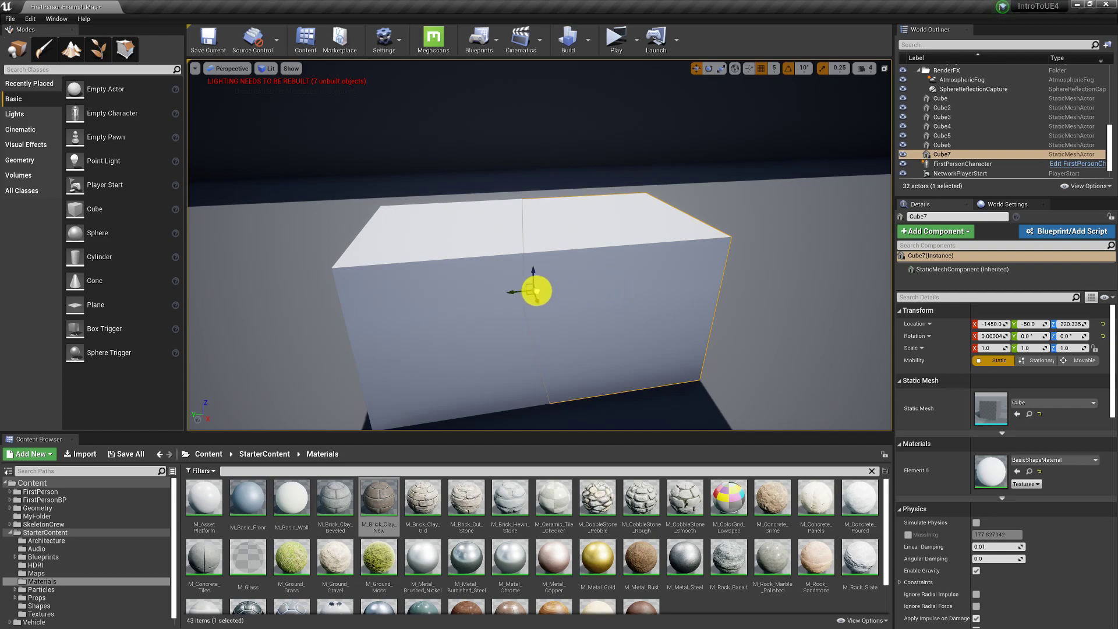
pyautogui.moveTo(543, 312); pyautogui.dragTo(679, 308)
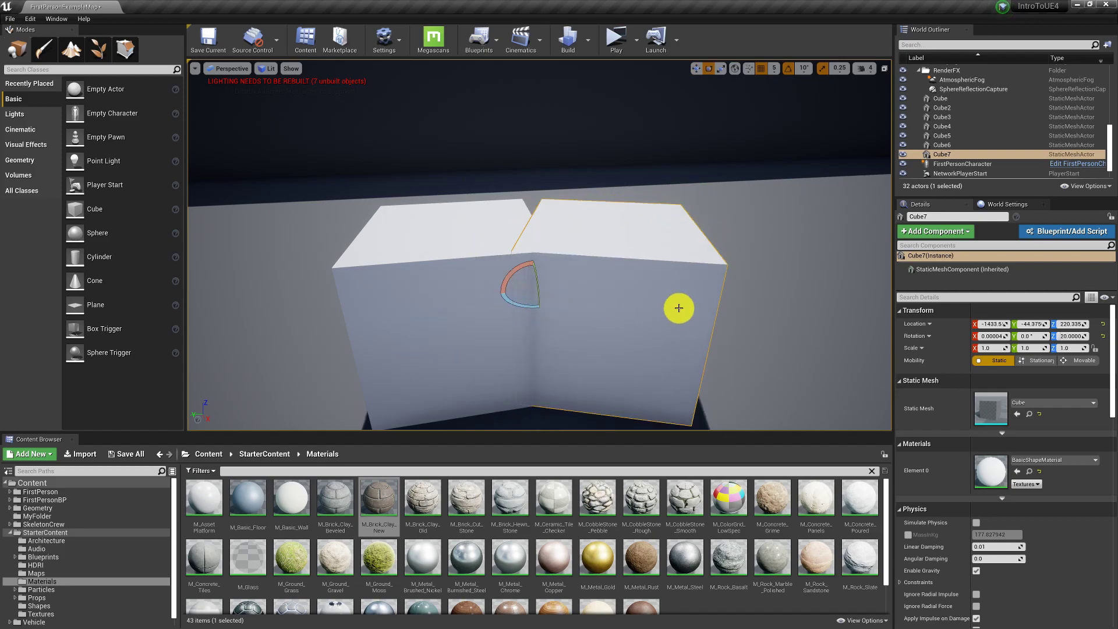
pyautogui.hotkey('ctrl', 'z')
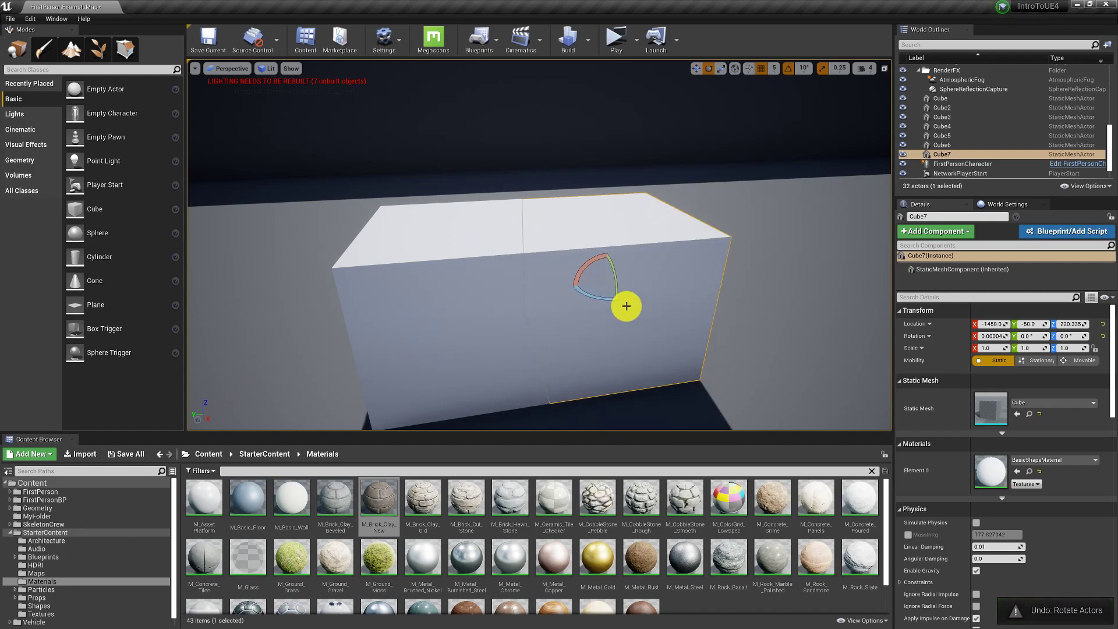
# Move the selected cube's pivot toward the seam on its front face and store that position with Set as Pivot Offset.
pyautogui.moveTo(588, 285)
pyautogui.mouseDown(button='middle')
pyautogui.moveTo(559, 287)
pyautogui.moveTo(588, 283)
pyautogui.mouseUp(button='middle')
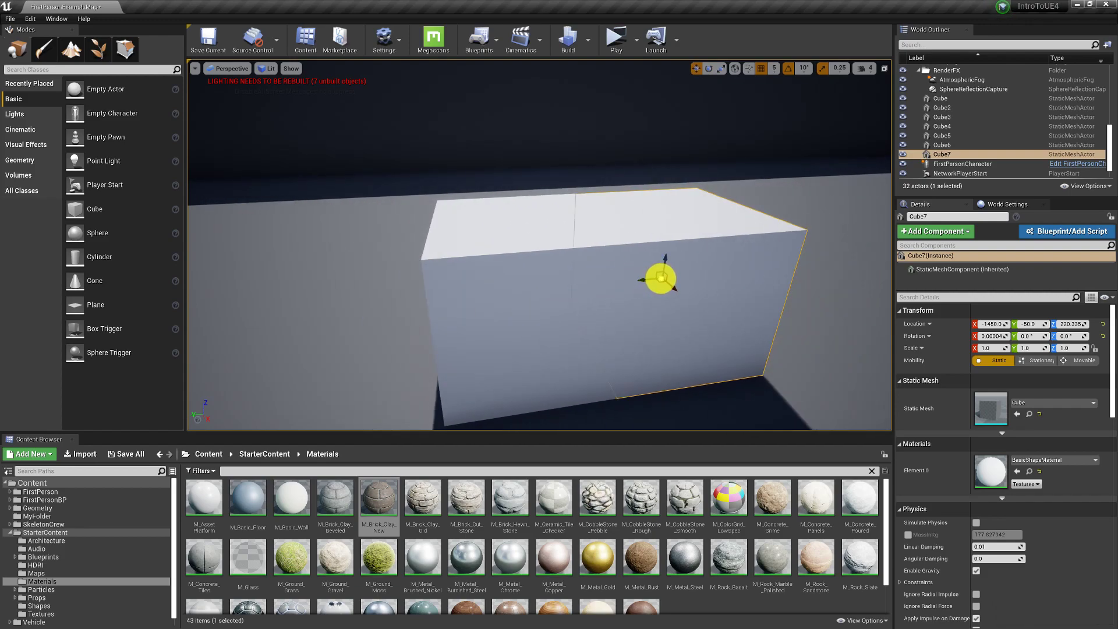
pyautogui.moveTo(662, 278); pyautogui.dragTo(603, 283, button='middle')
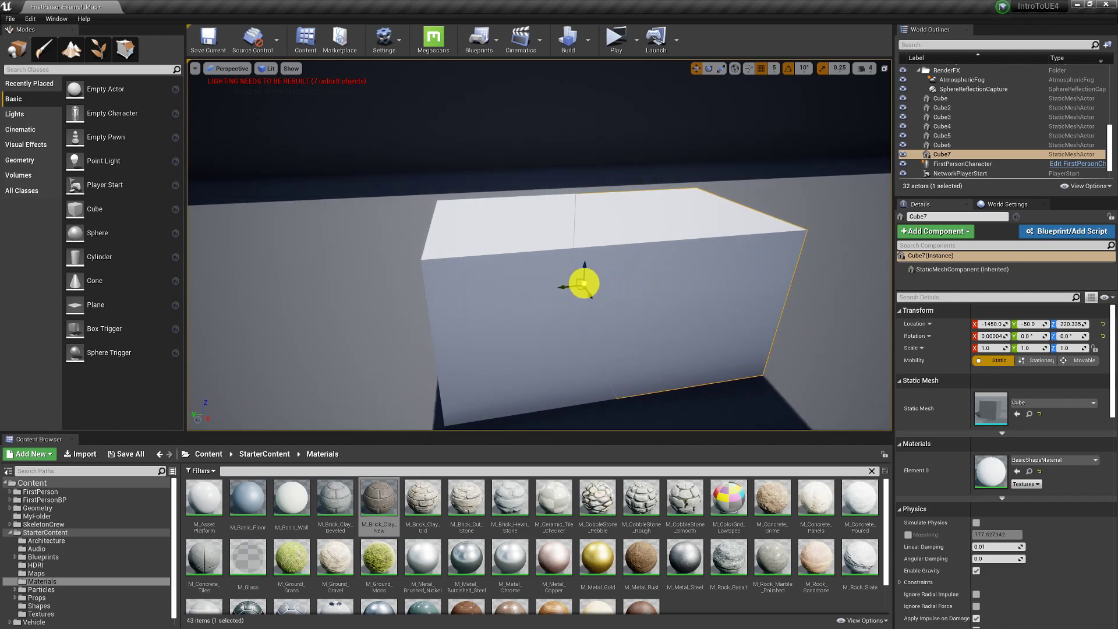
pyautogui.scroll(-5, 639, 298)
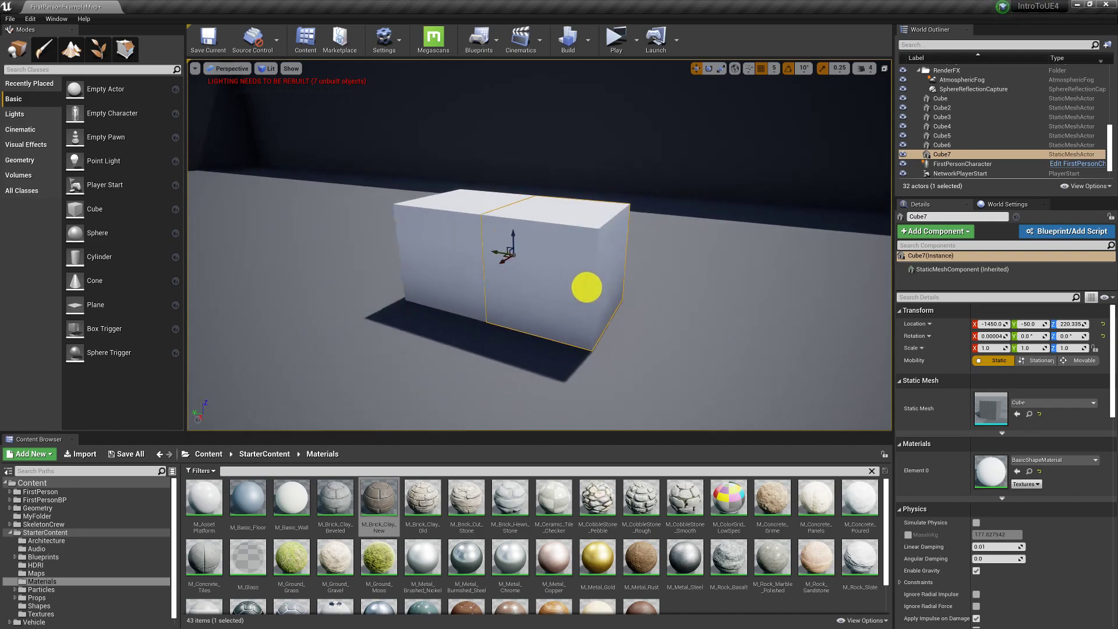
pyautogui.rightClick(566, 296)
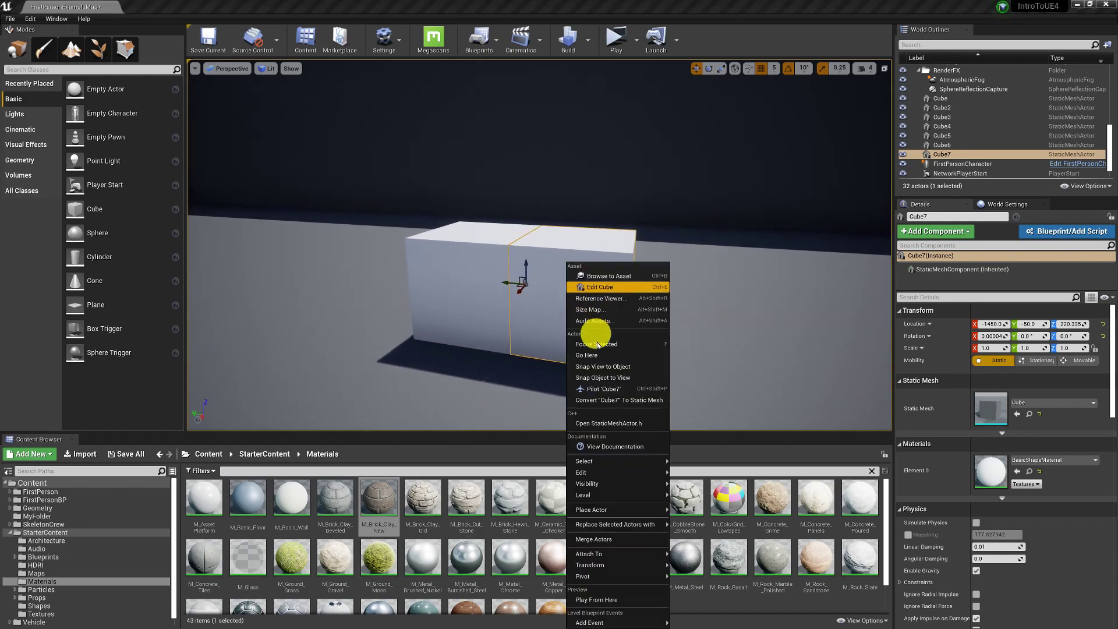
pyautogui.moveTo(647, 529)
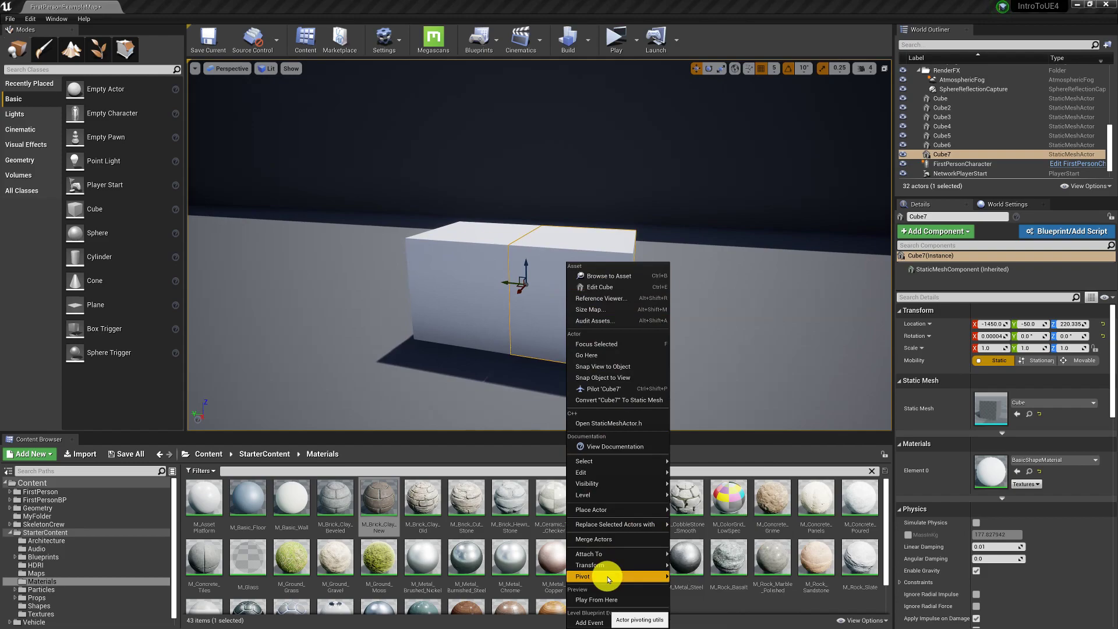
pyautogui.moveTo(607, 577)
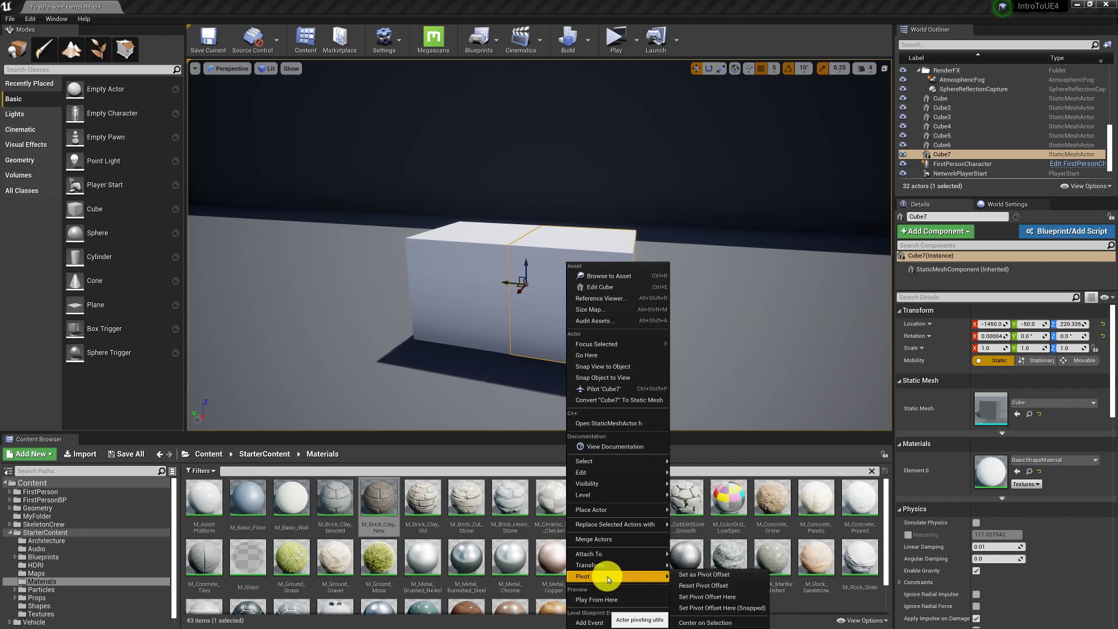
pyautogui.click(716, 575)
# Reselect the cube with the stored pivot offset, try rotating it around that pivot, and undo the rotations.
pyautogui.click(455, 311)
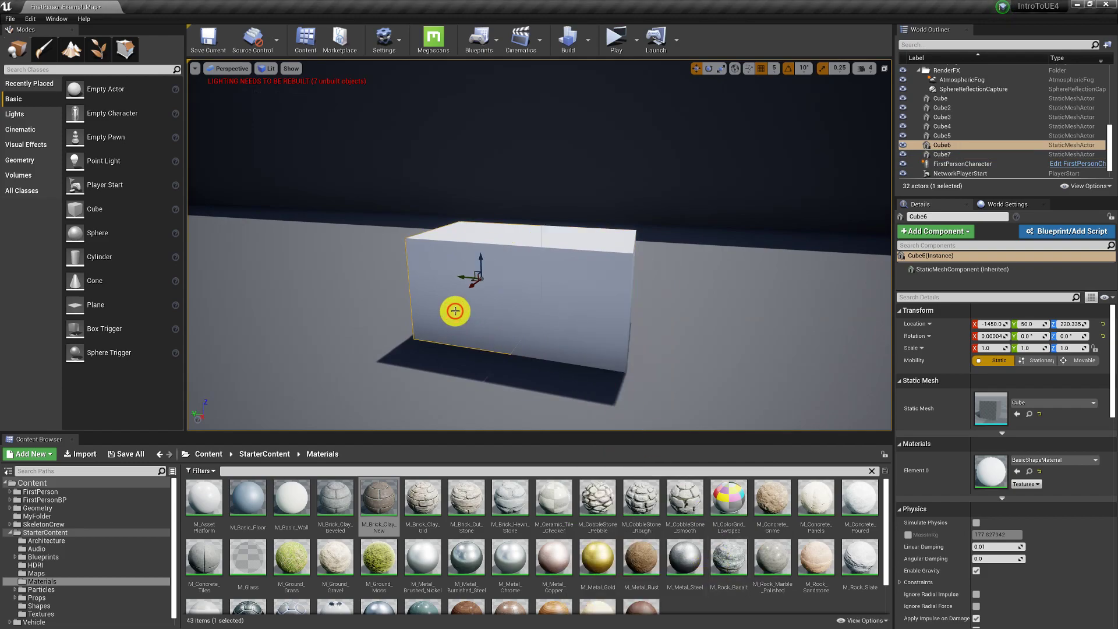
pyautogui.click(578, 282)
pyautogui.press('e')
pyautogui.moveTo(530, 292); pyautogui.dragTo(404, 310)
pyautogui.hotkey('ctrl', 'z')
pyautogui.click(493, 290)
pyautogui.hotkey('ctrl', 'z')
pyautogui.click(584, 300)
pyautogui.moveTo(522, 296)
pyautogui.mouseDown()
pyautogui.moveTo(413, 313)
pyautogui.moveTo(531, 294)
pyautogui.mouseUp()
pyautogui.hotkey('ctrl', 'z')
# Cycle the transform gizmo through scale and rotate modes, ending in move mode.
pyautogui.moveTo(722, 282); pyautogui.dragTo(639, 236, button='right')
pyautogui.press('s')
pyautogui.press('d')
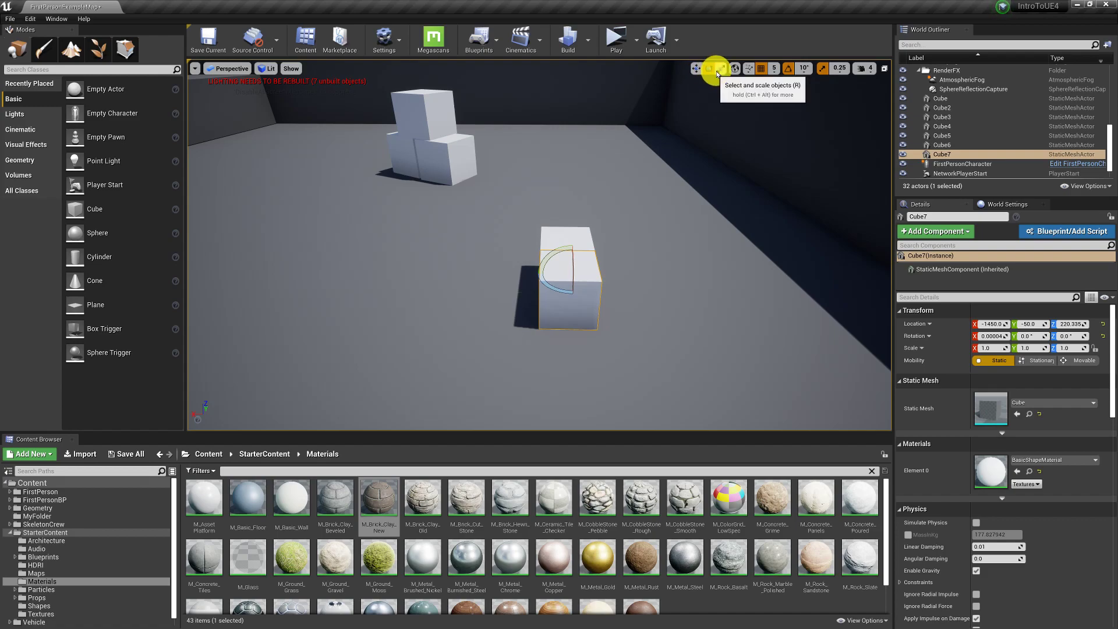
pyautogui.moveTo(644, 248); pyautogui.dragTo(611, 242, button='right')
pyautogui.moveTo(683, 332); pyautogui.dragTo(638, 357, button='right')
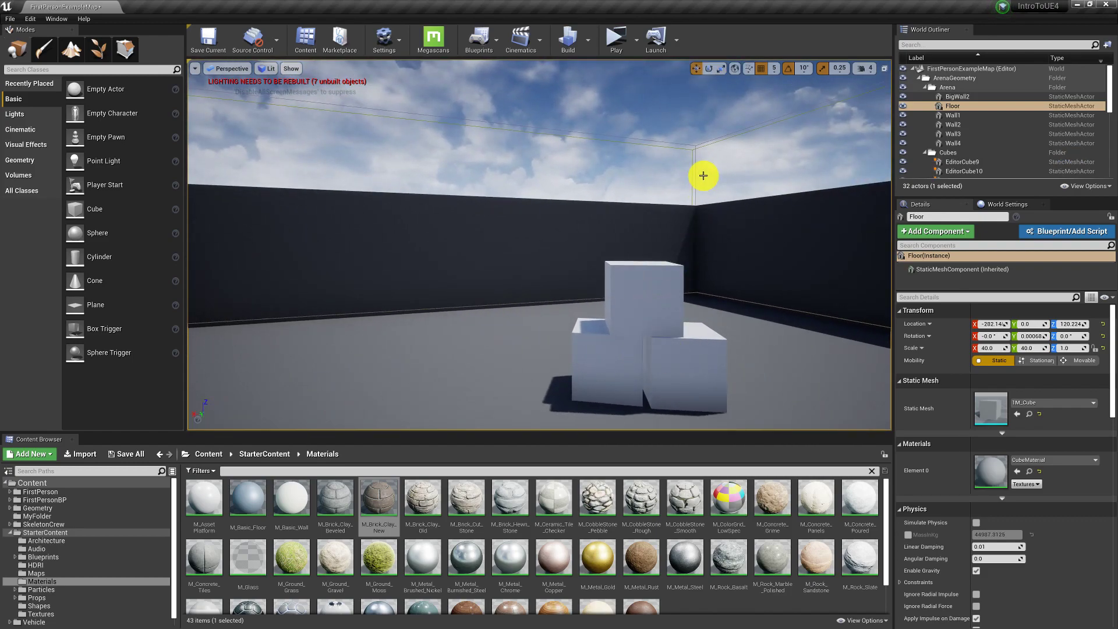
pyautogui.click(721, 69)
pyautogui.press('e')
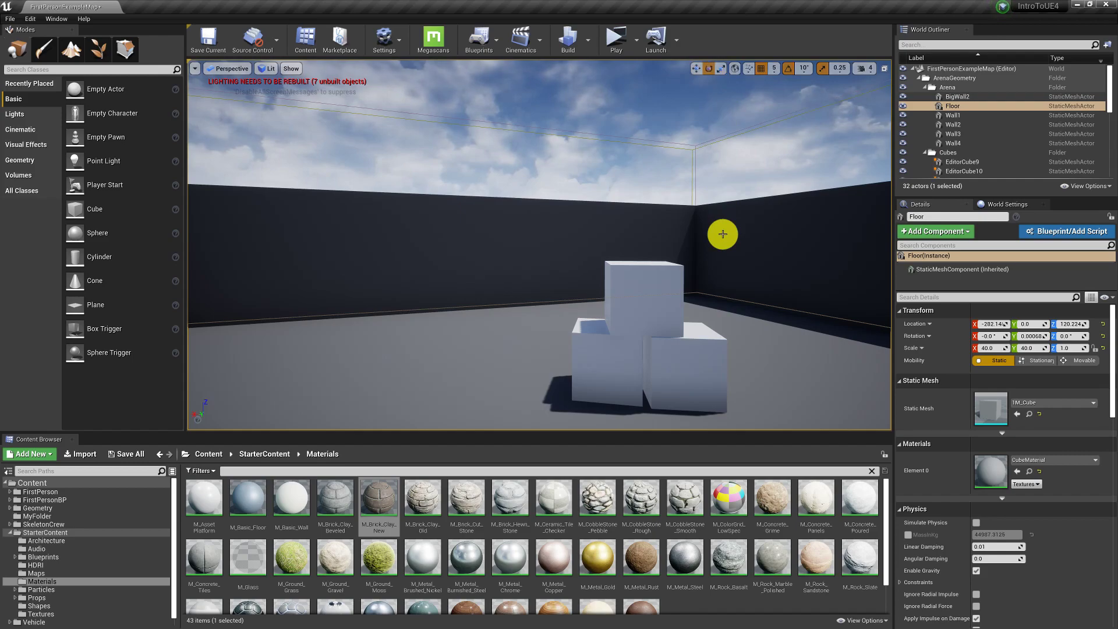
pyautogui.press('w')
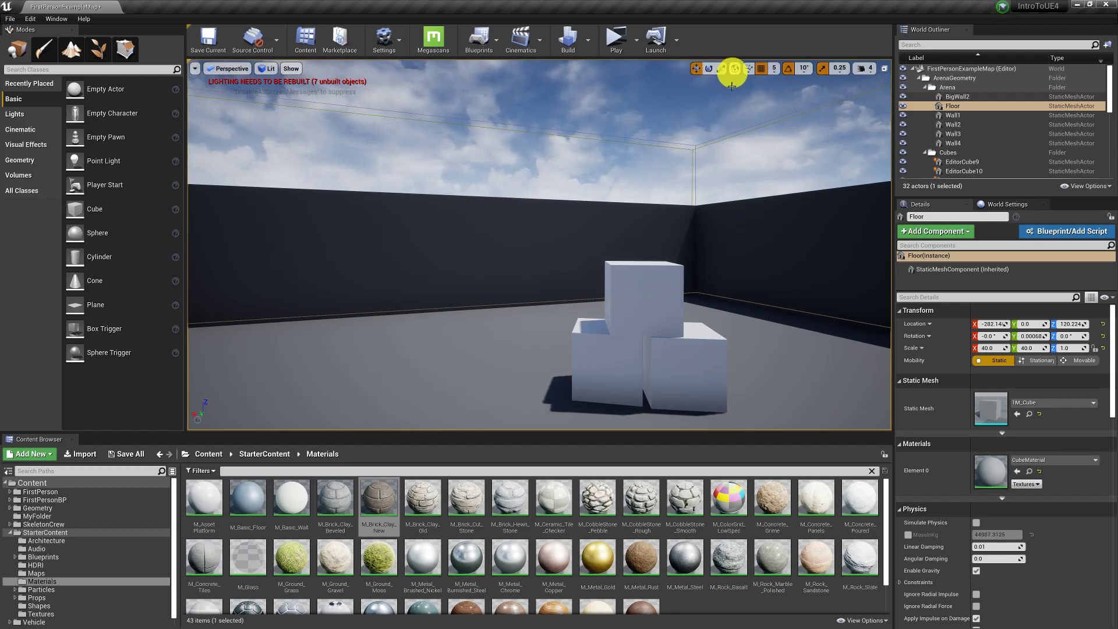
# Select the top cube of the three-cube stack and switch the transform gizmo from world to local space.
pyautogui.click(638, 305)
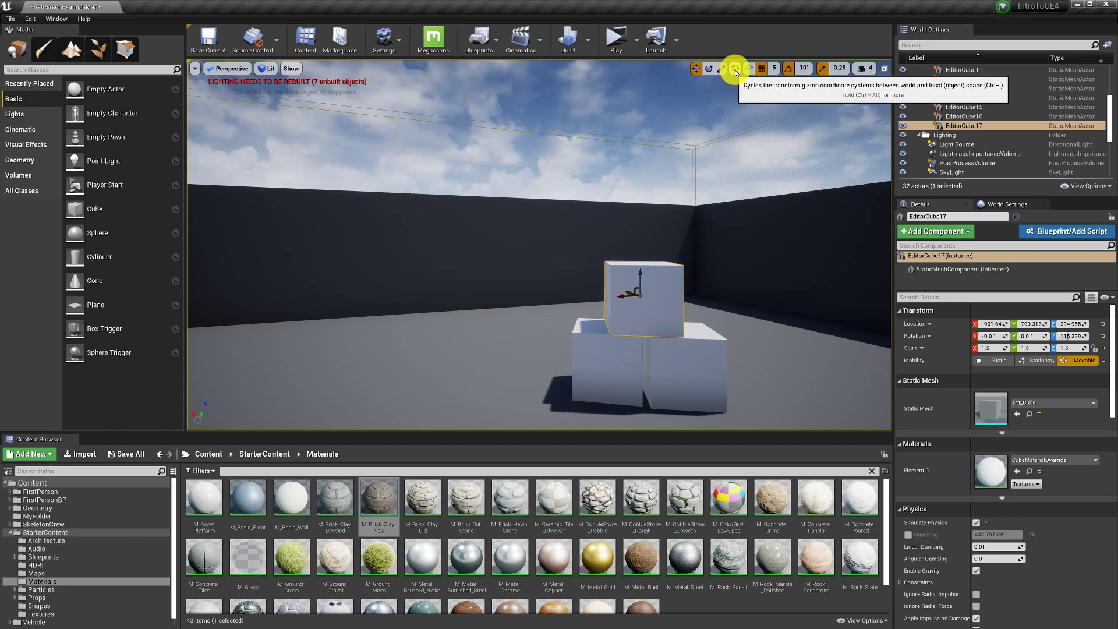
pyautogui.press('w')
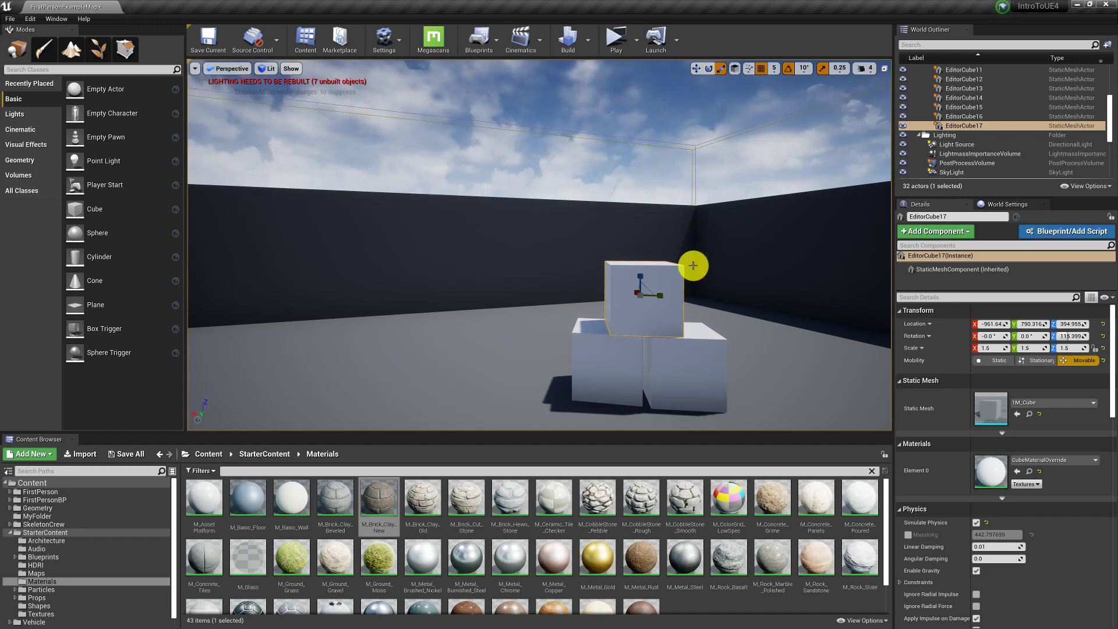
pyautogui.press('w')
pyautogui.moveTo(751, 276); pyautogui.dragTo(866, 142, button='right')
pyautogui.moveTo(697, 282); pyautogui.dragTo(785, 260, button='right')
pyautogui.moveTo(669, 288); pyautogui.dragTo(614, 252, button='right')
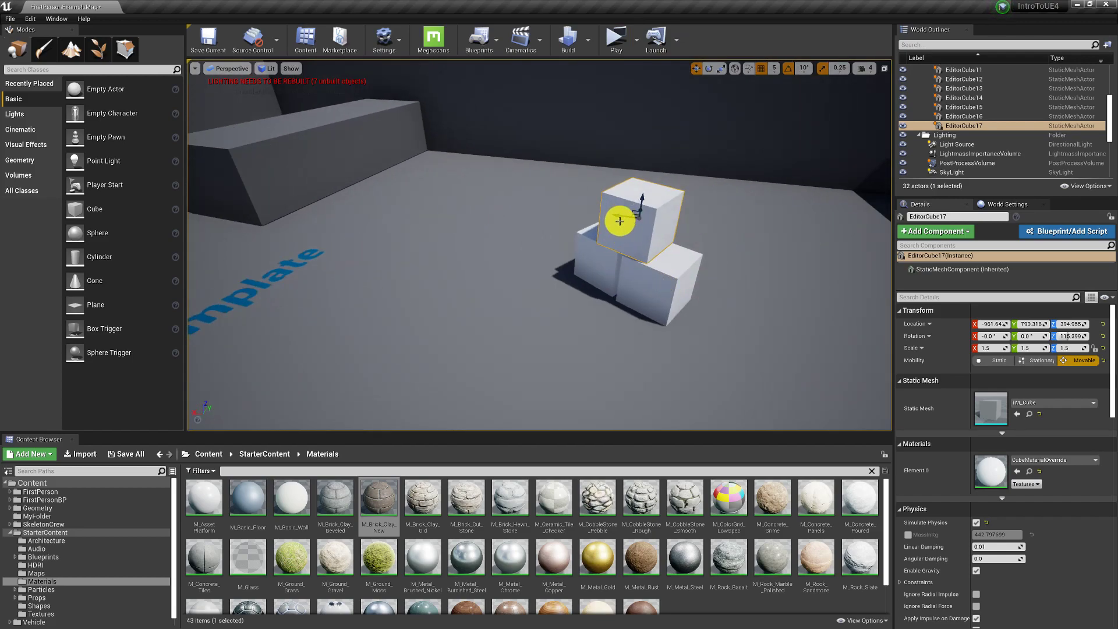
pyautogui.click(735, 69)
pyautogui.click(736, 71)
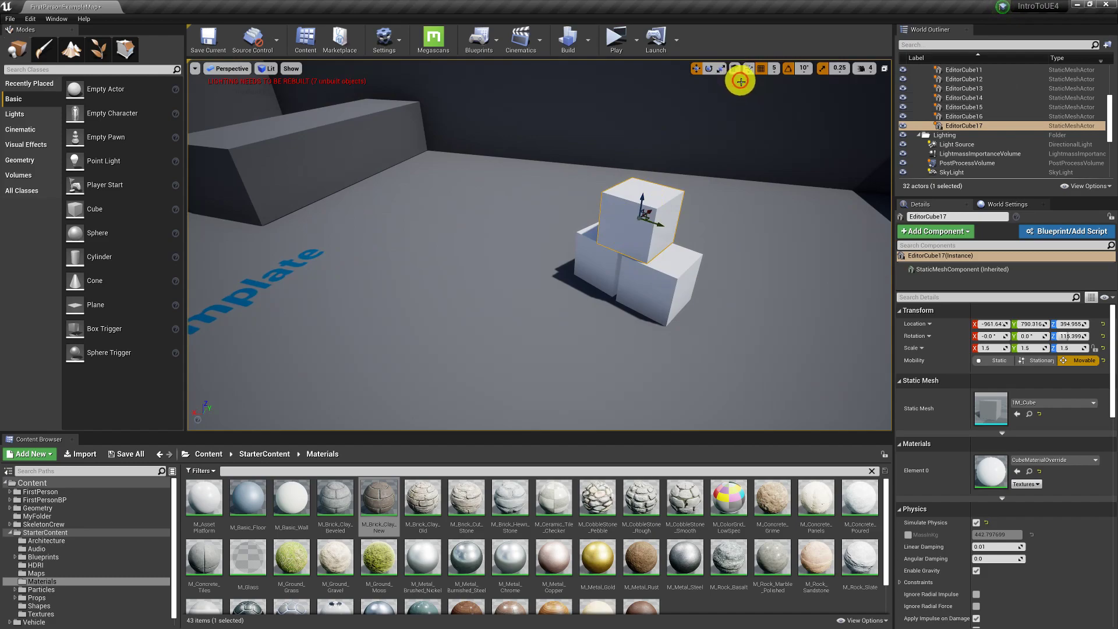
# Try rotating the top stacked cube in local space, undo the rotation, and return to move mode.
pyautogui.press('e')
pyautogui.moveTo(655, 195); pyautogui.dragTo(667, 175)
pyautogui.hotkey('ctrl', 'z')
pyautogui.press('w')
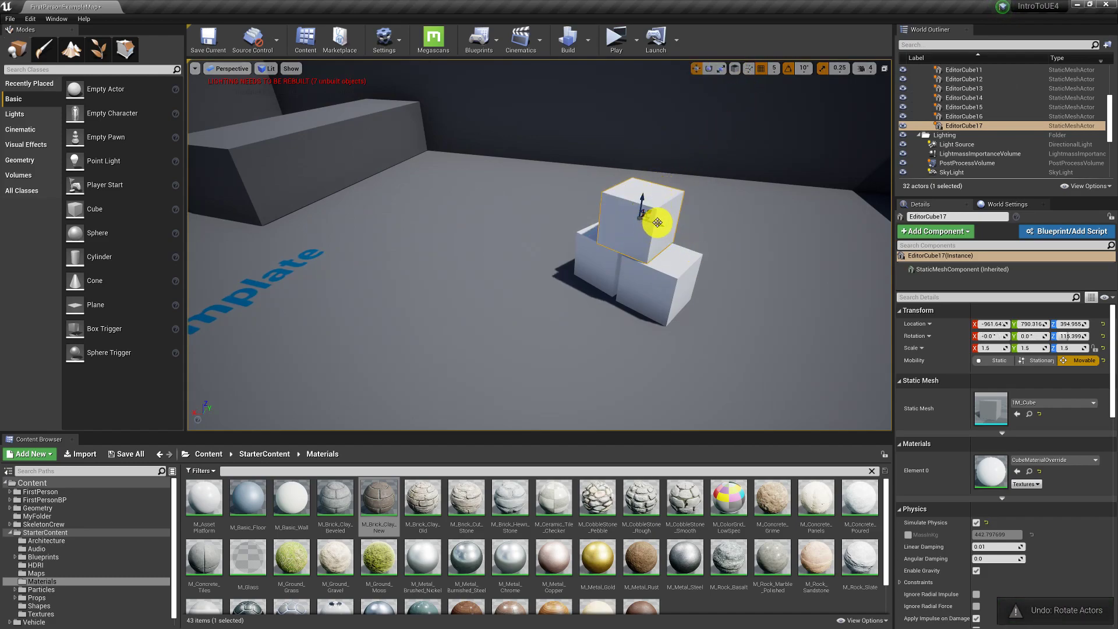
# Try duplicating the top cube one cube width along its local Y axis, and undo the duplication.
pyautogui.keyDown('alt'); pyautogui.moveTo(658, 223); pyautogui.dragTo(715, 257); pyautogui.keyUp('alt')
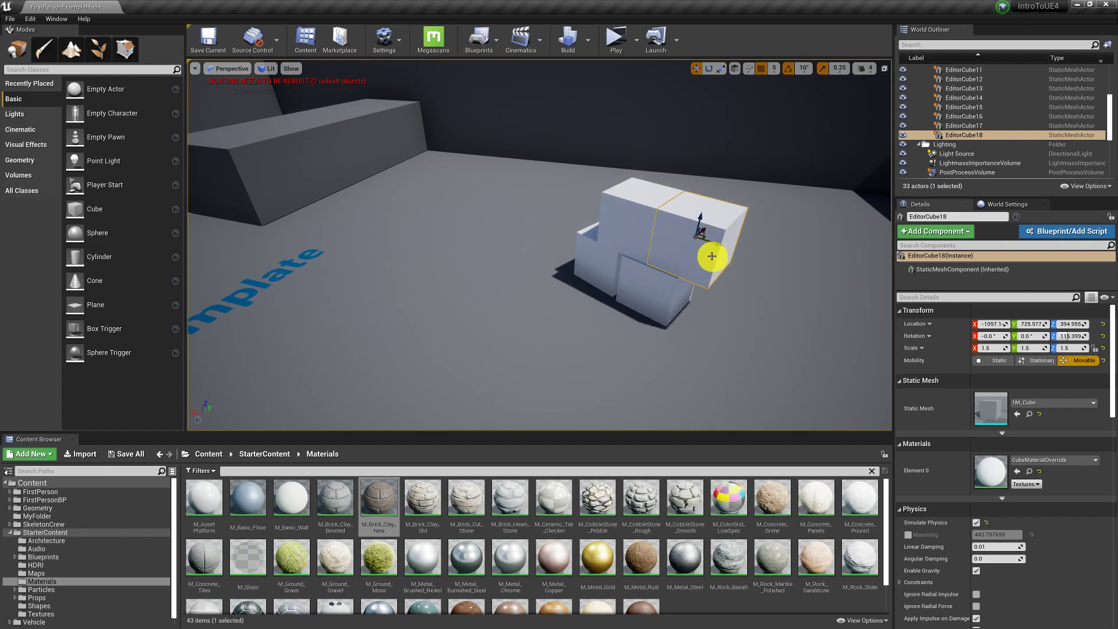
pyautogui.click(622, 213)
pyautogui.click(714, 253)
pyautogui.hotkey('ctrl', 'z')
pyautogui.hotkey('ctrl', 'z')
pyautogui.hotkey('ctrl', 'z')
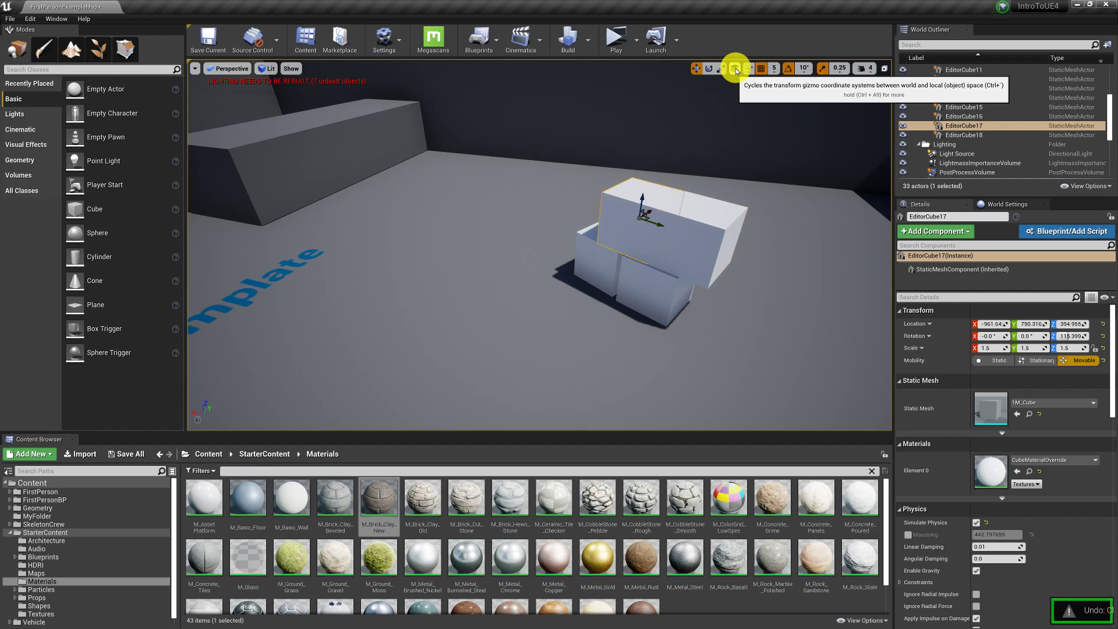
# Show the Geometry brushes available for placement in the level.
pyautogui.press('s')
pyautogui.moveTo(762, 233); pyautogui.dragTo(382, 240, button='right')
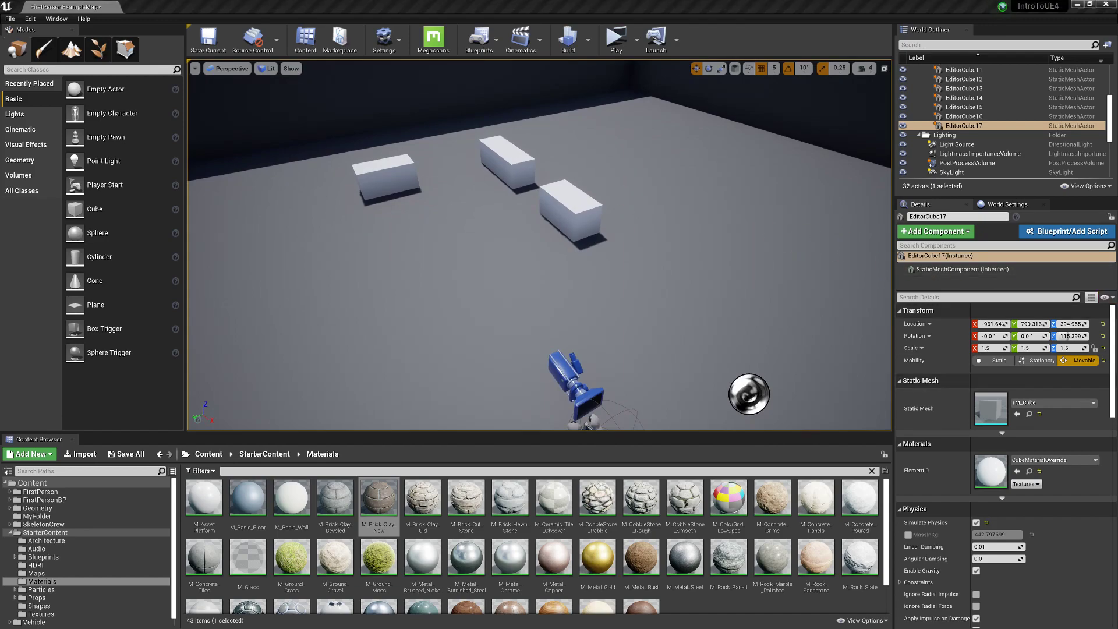
pyautogui.click(33, 161)
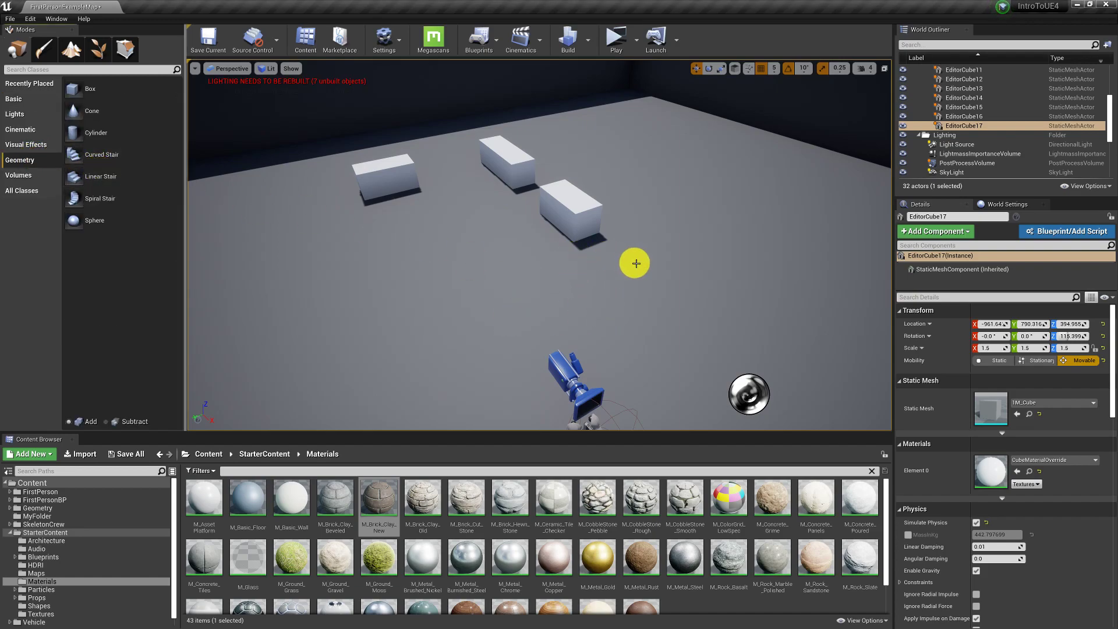